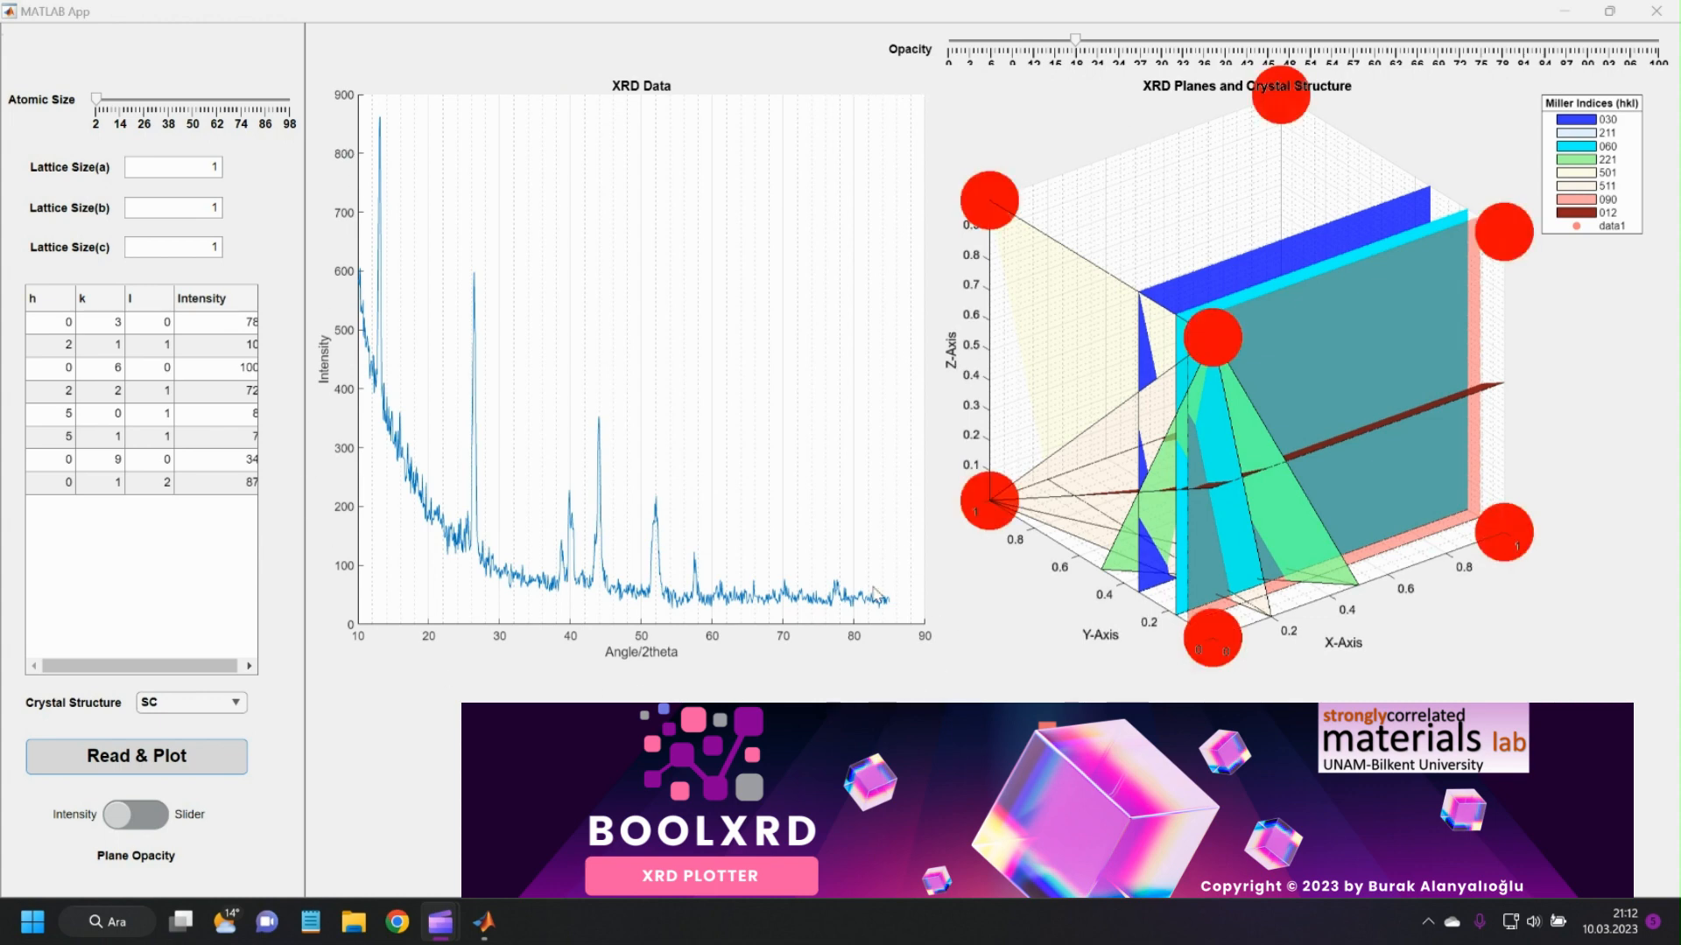
# Place data tips on the six main peaks of the XRD curve, near 13, 26, 40, 44, 52 and 57 degrees.
pyautogui.click(381, 119)
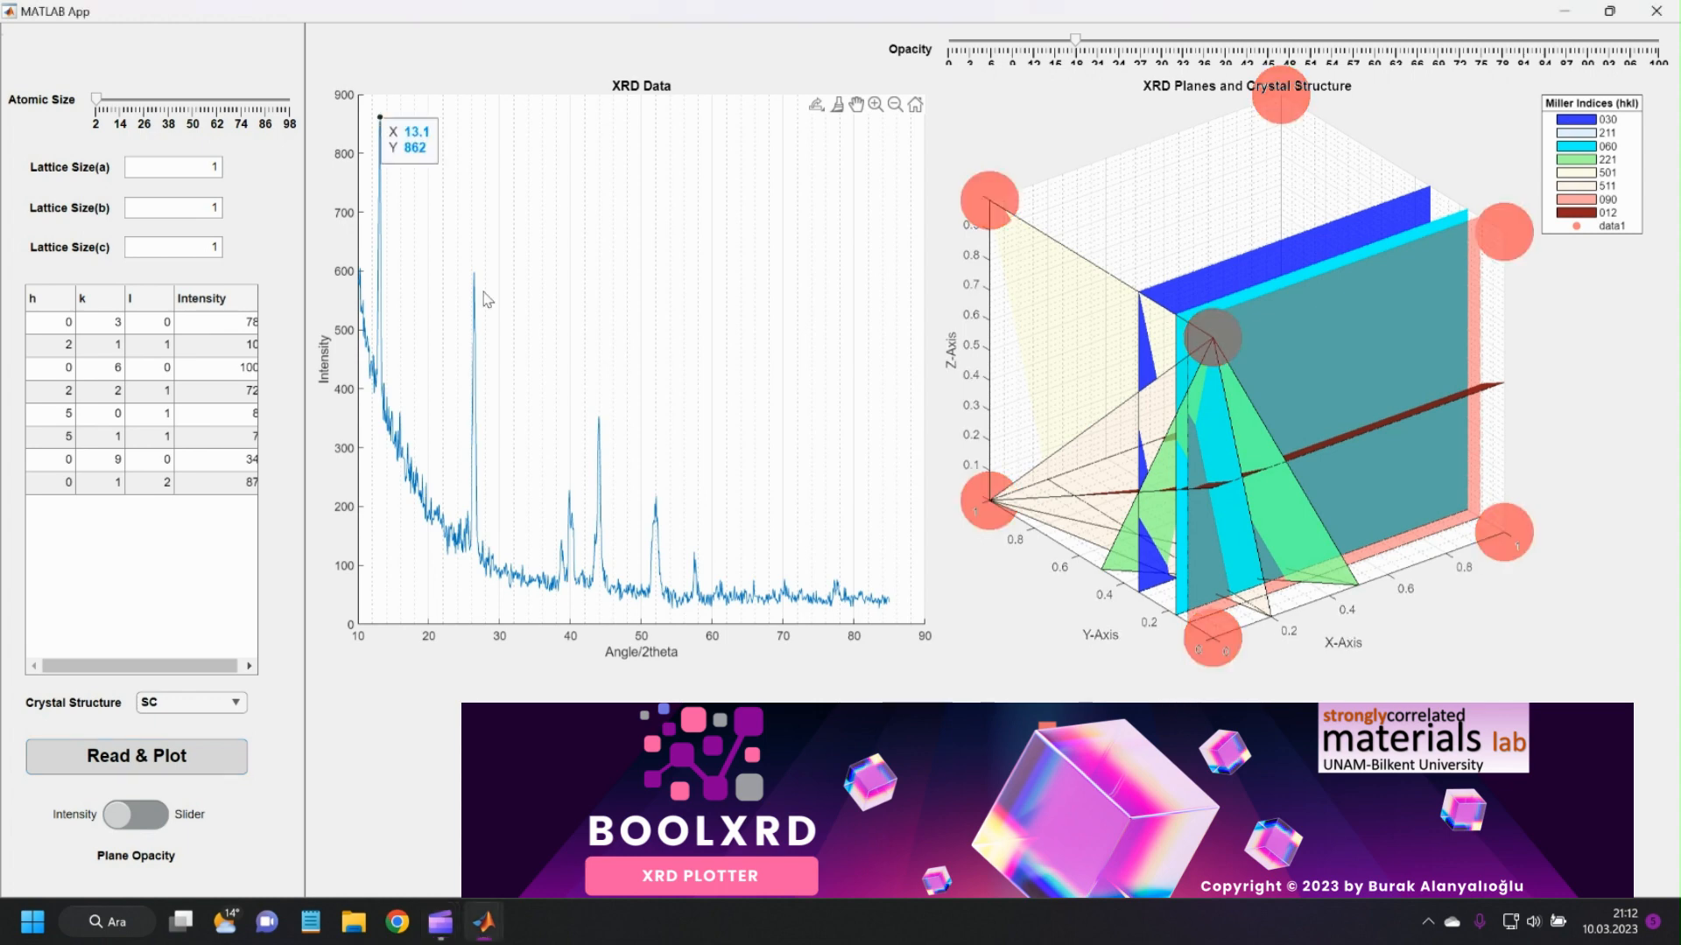
pyautogui.click(474, 273)
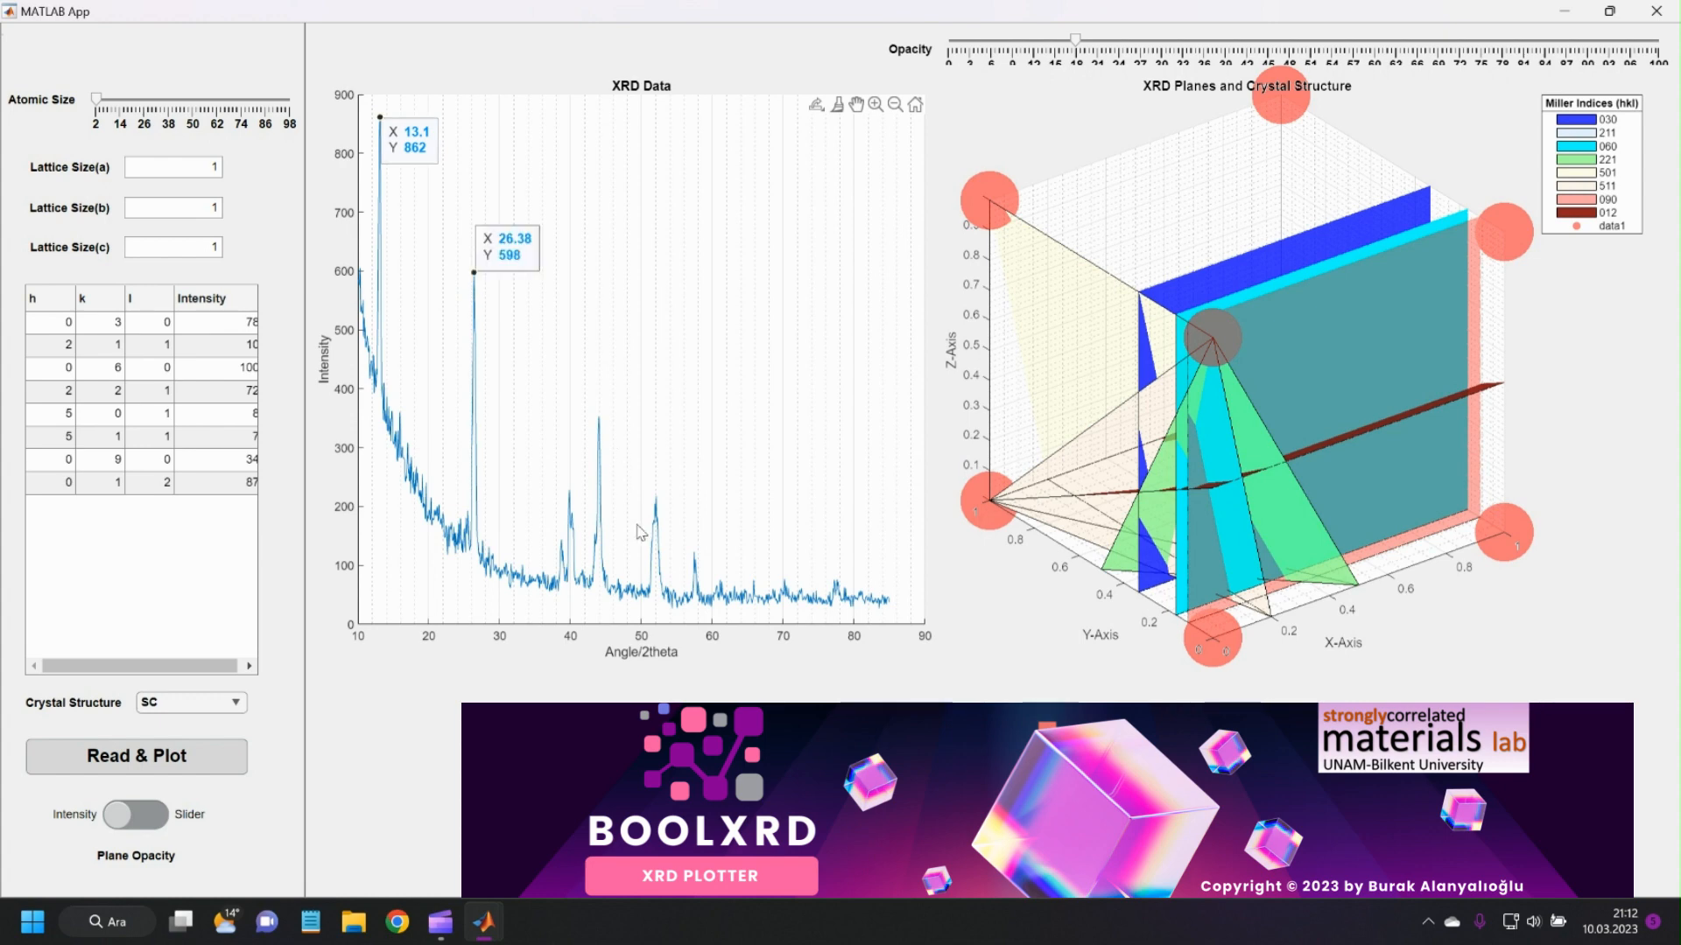
pyautogui.click(599, 417)
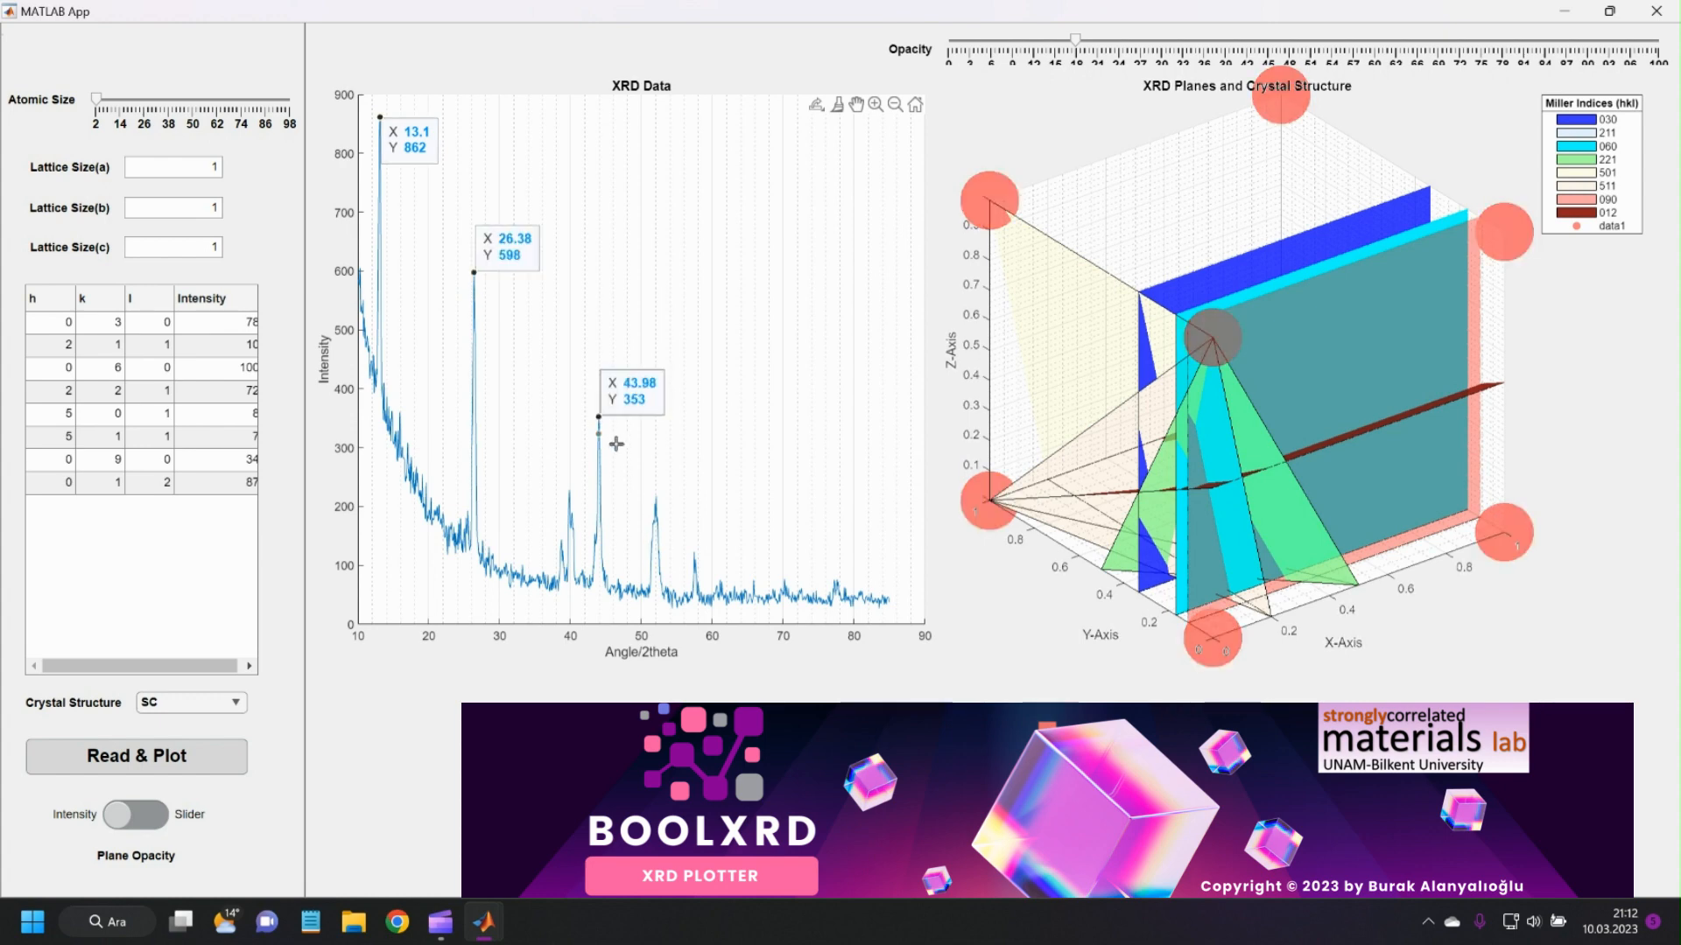
pyautogui.click(655, 505)
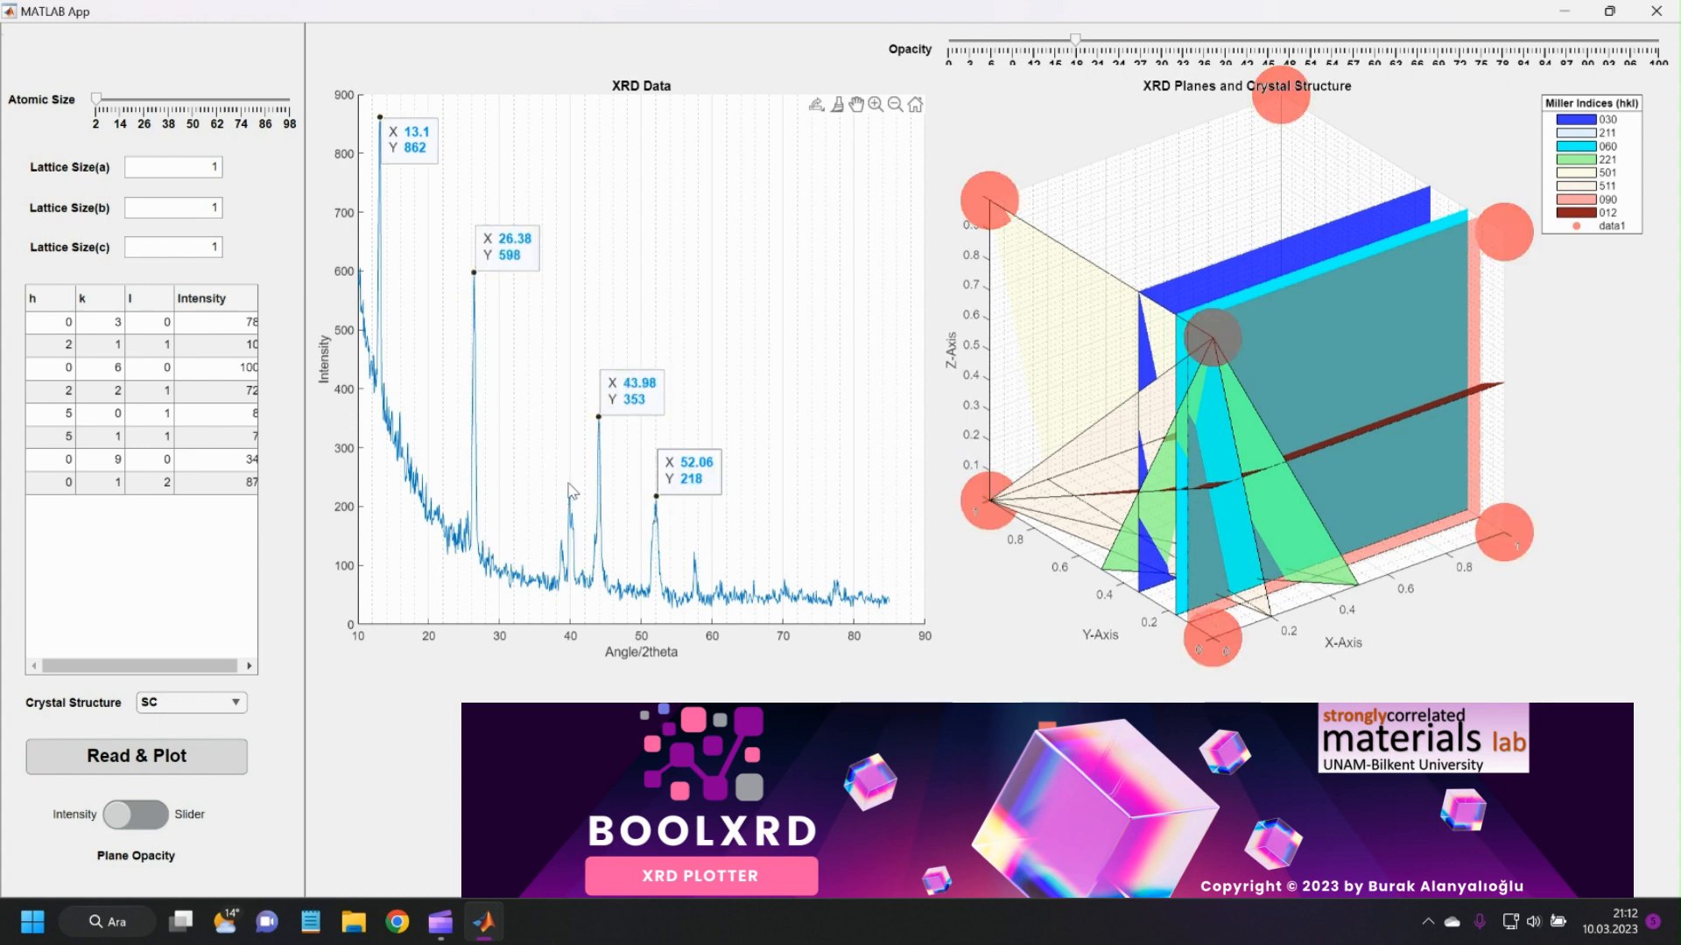
pyautogui.click(569, 492)
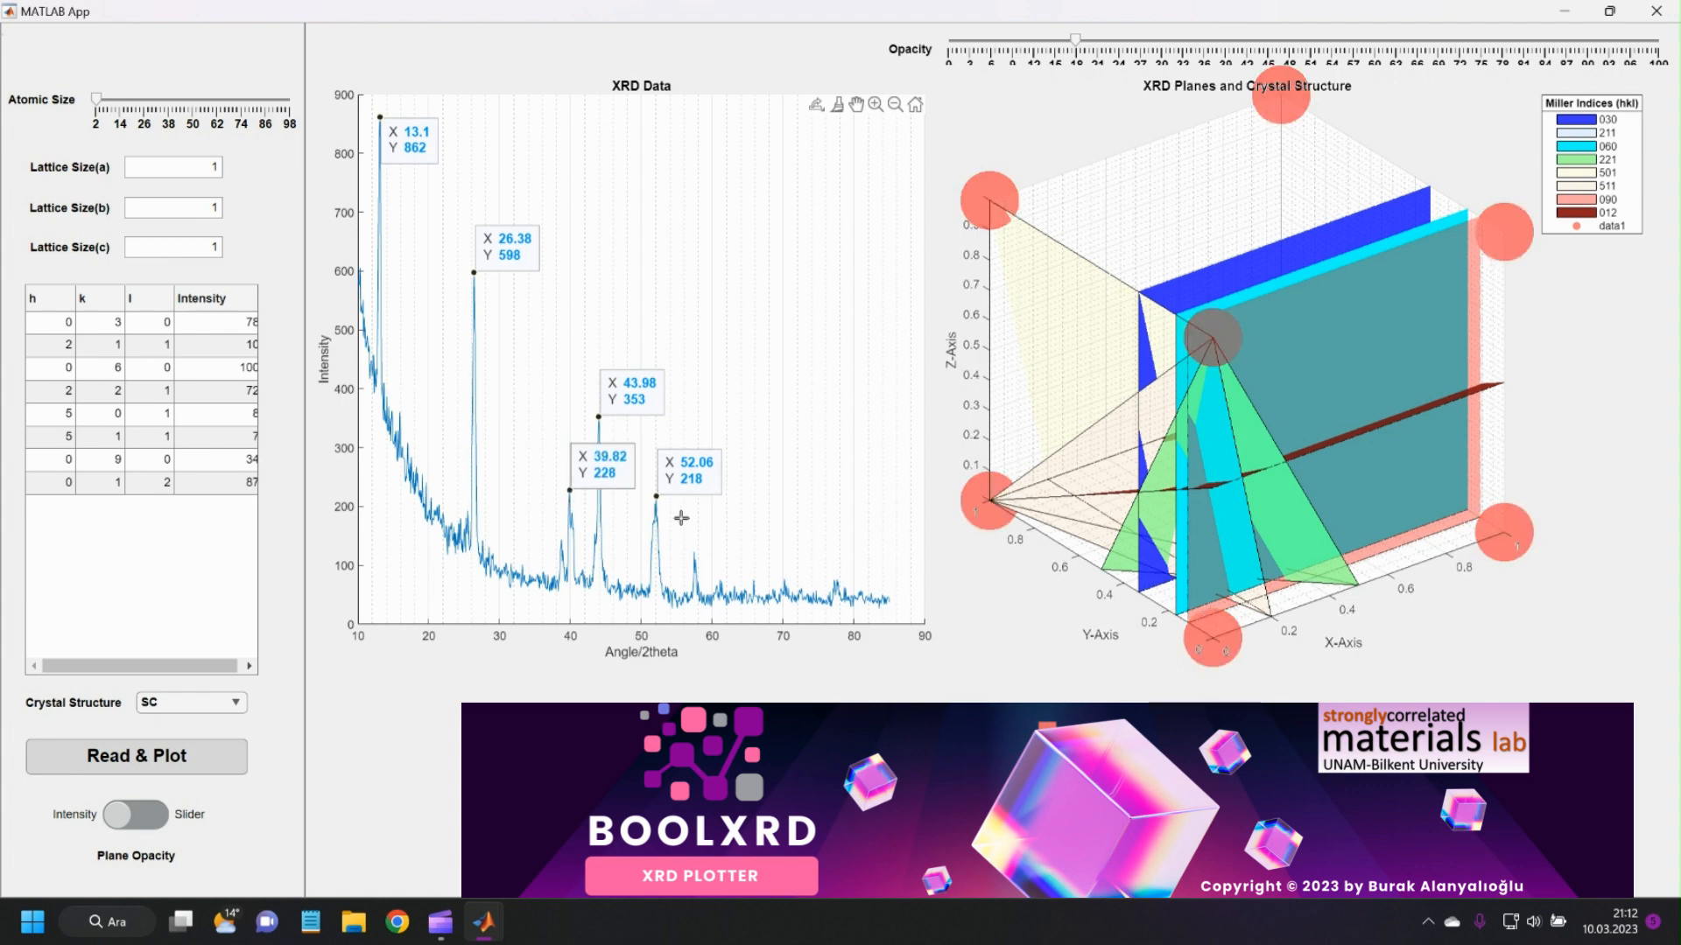
pyautogui.click(695, 552)
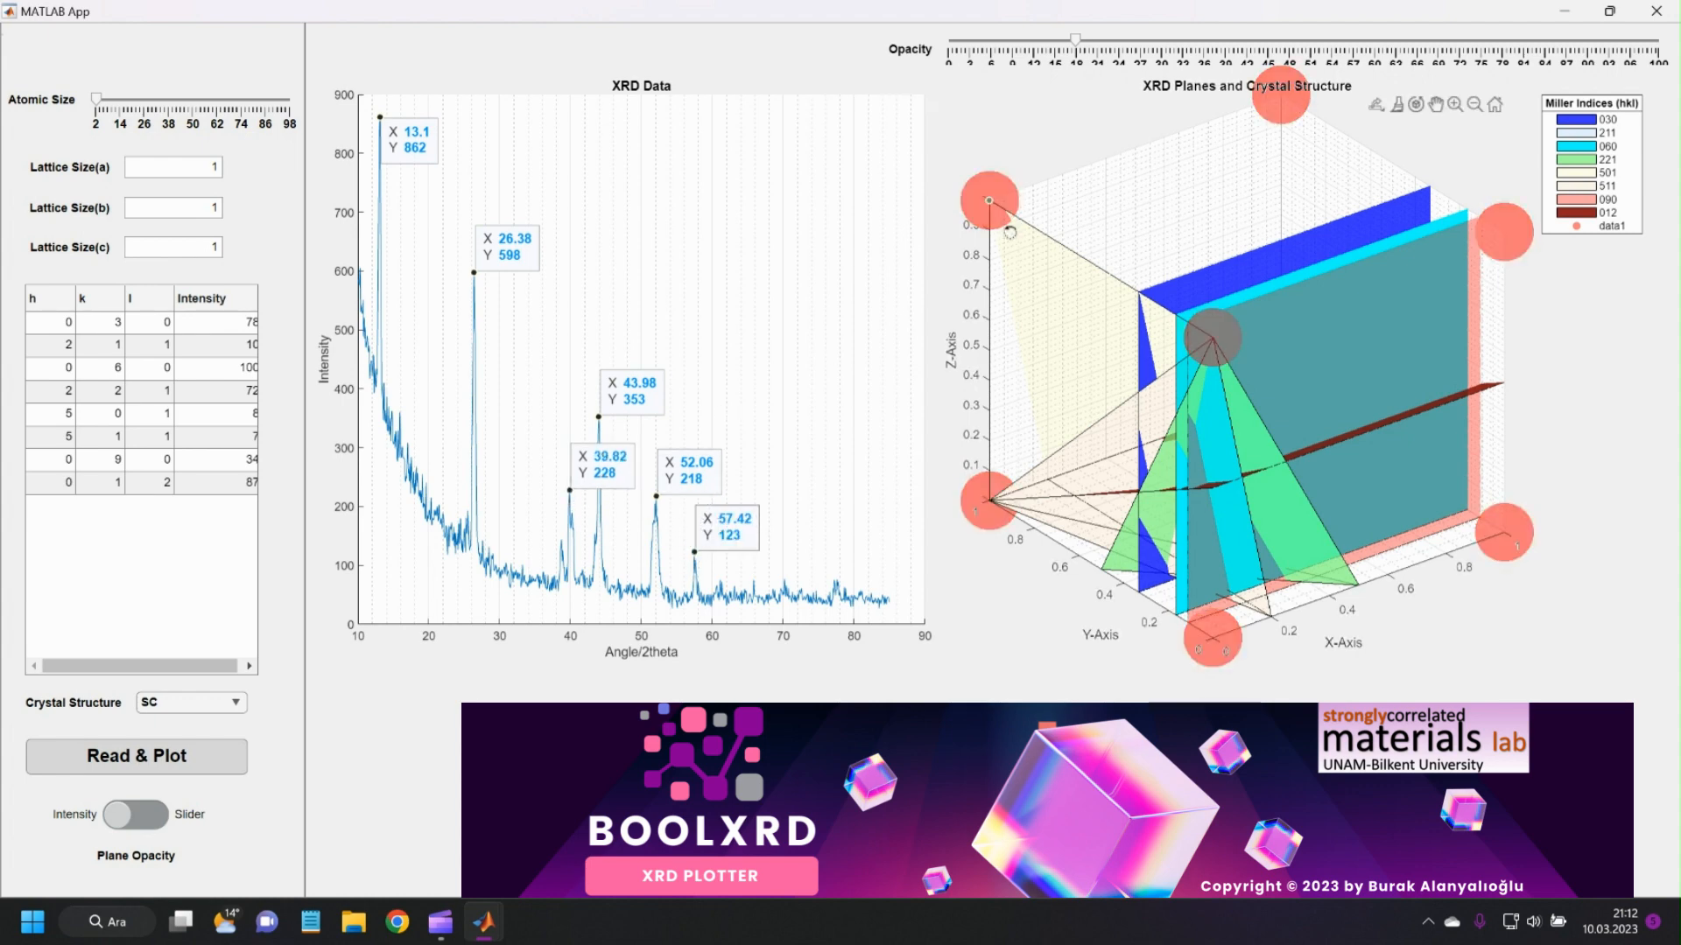
# Examine the crystal planes in the 3D plot from several angles and the Intensity column of the Miller index table.
pyautogui.moveTo(1124, 416); pyautogui.dragTo(1424, 438)
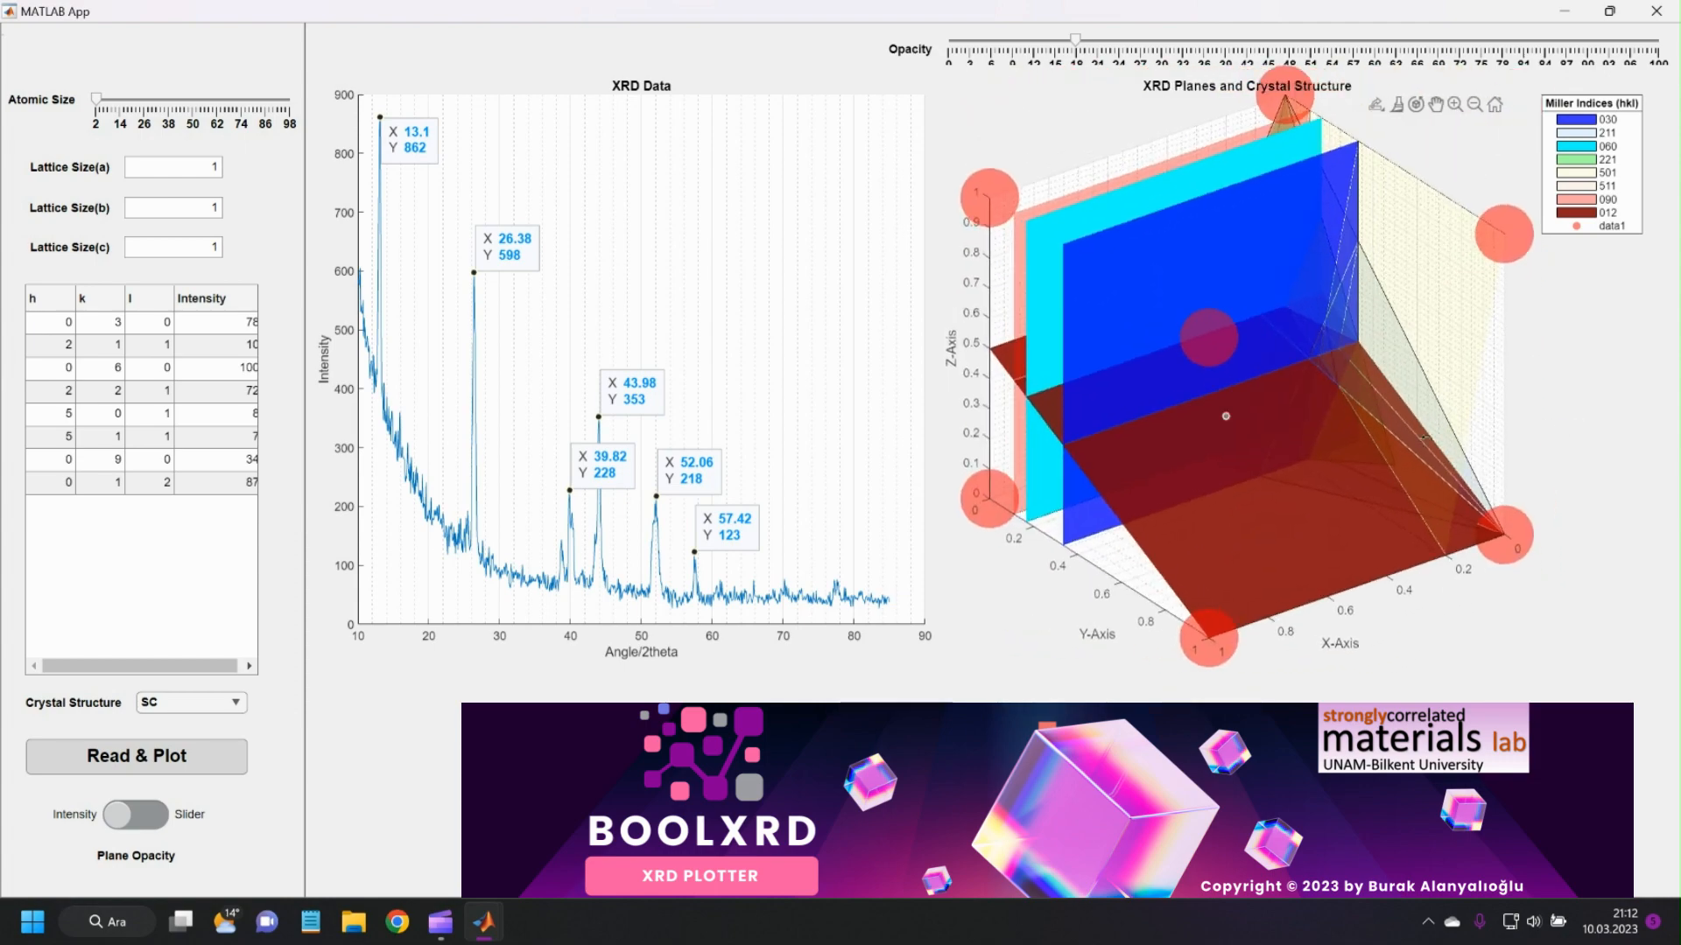
pyautogui.moveTo(1226, 416); pyautogui.dragTo(1279, 264)
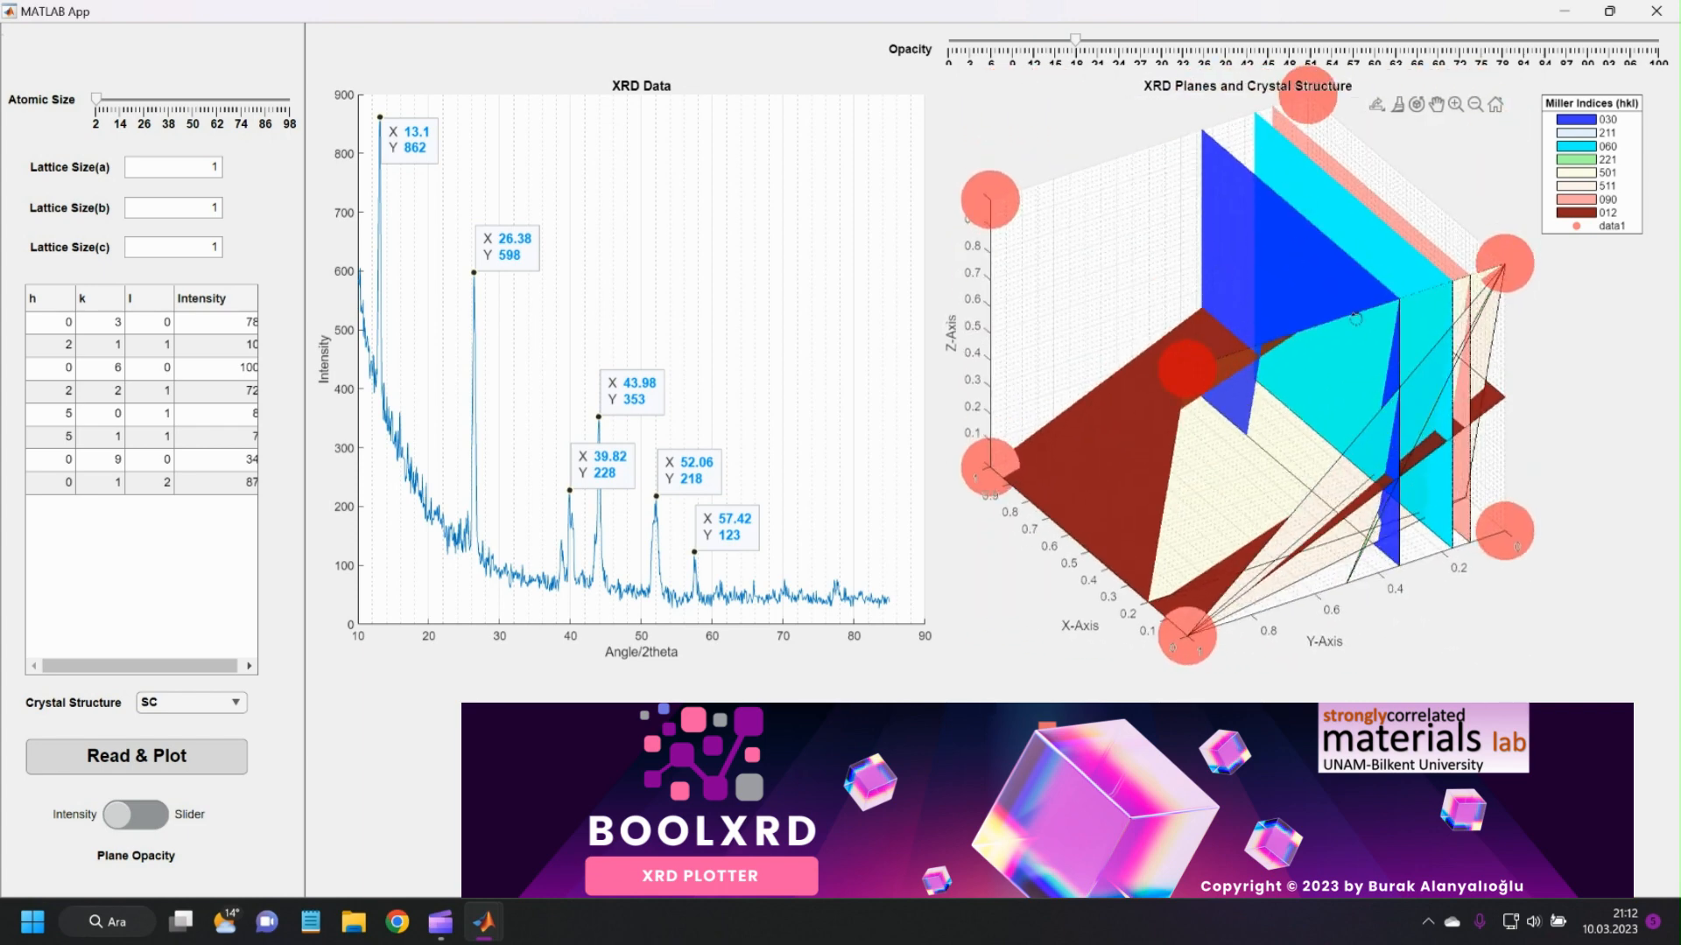
pyautogui.moveTo(1302, 432); pyautogui.dragTo(1266, 408)
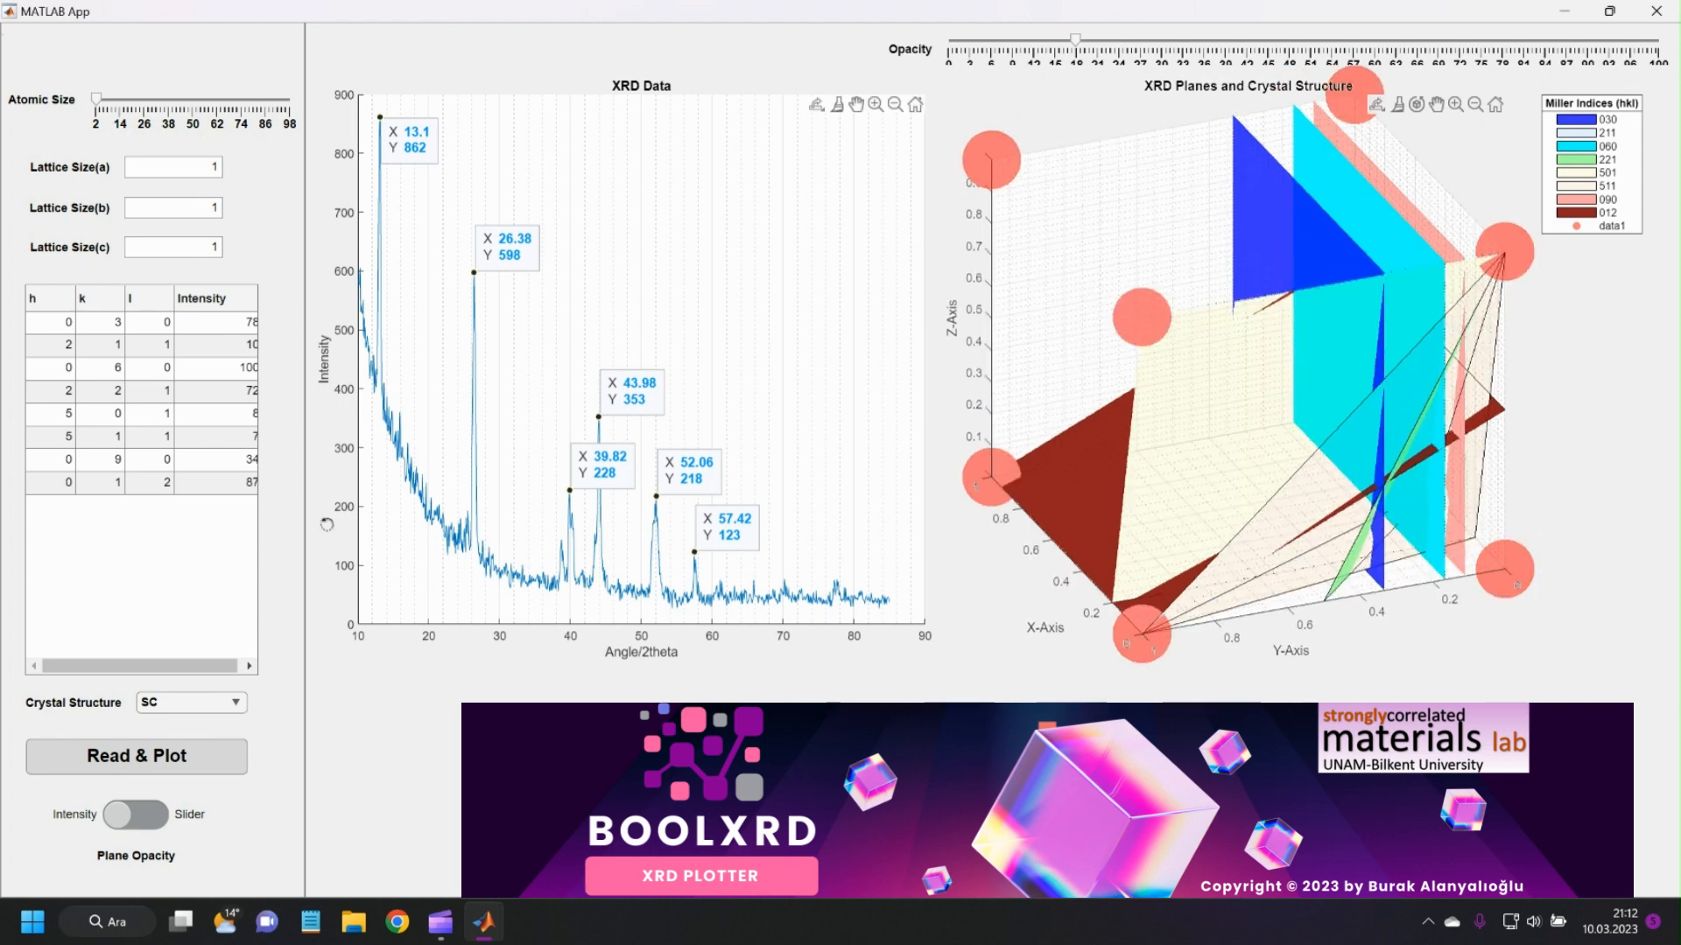
pyautogui.moveTo(124, 670); pyautogui.dragTo(130, 674)
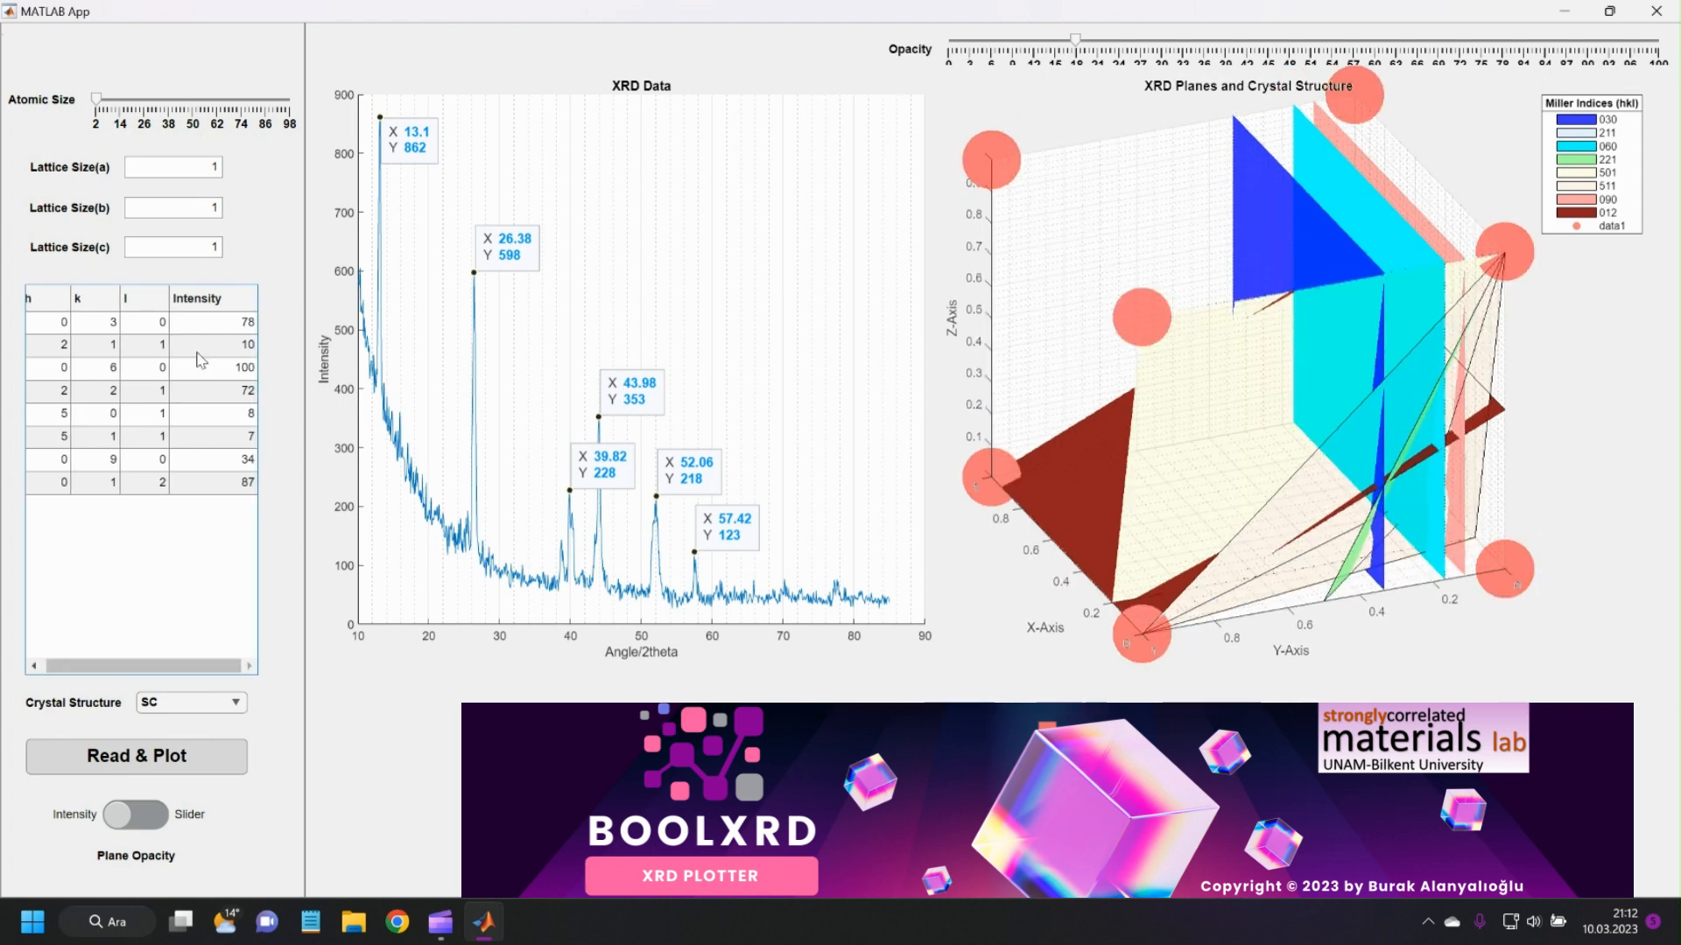
pyautogui.click(205, 299)
pyautogui.click(197, 570)
pyautogui.moveTo(173, 666); pyautogui.dragTo(166, 668)
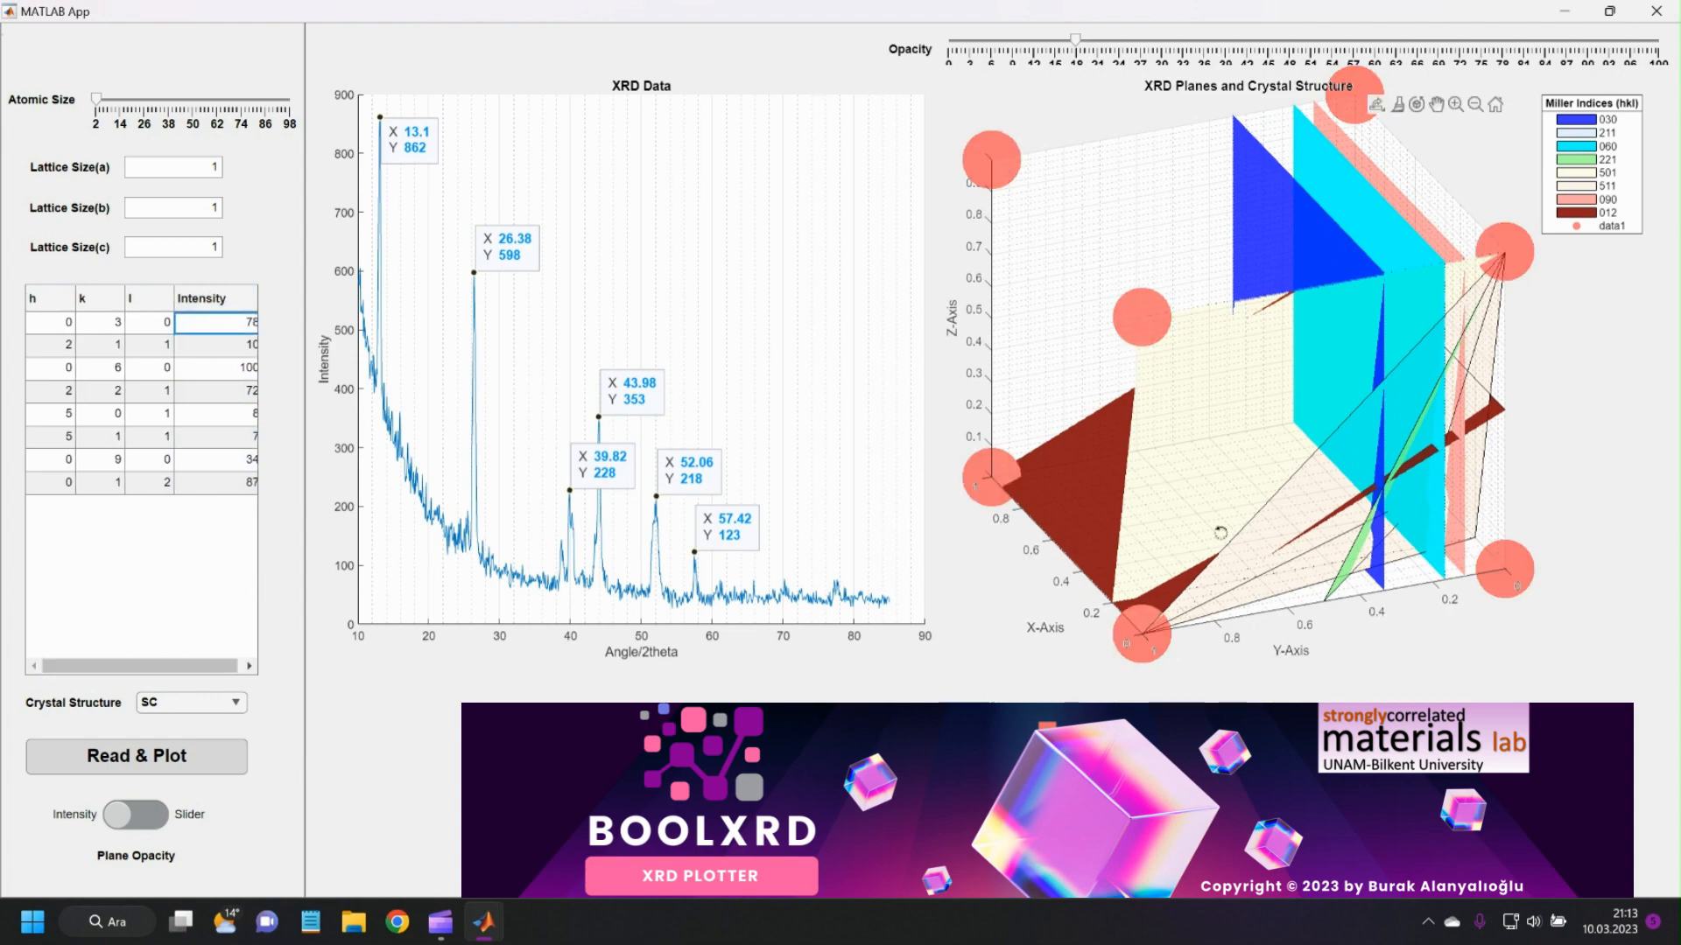
pyautogui.moveTo(1219, 532)
pyautogui.mouseDown()
pyautogui.moveTo(1151, 533)
pyautogui.moveTo(1252, 553)
pyautogui.moveTo(1221, 539)
pyautogui.mouseUp()
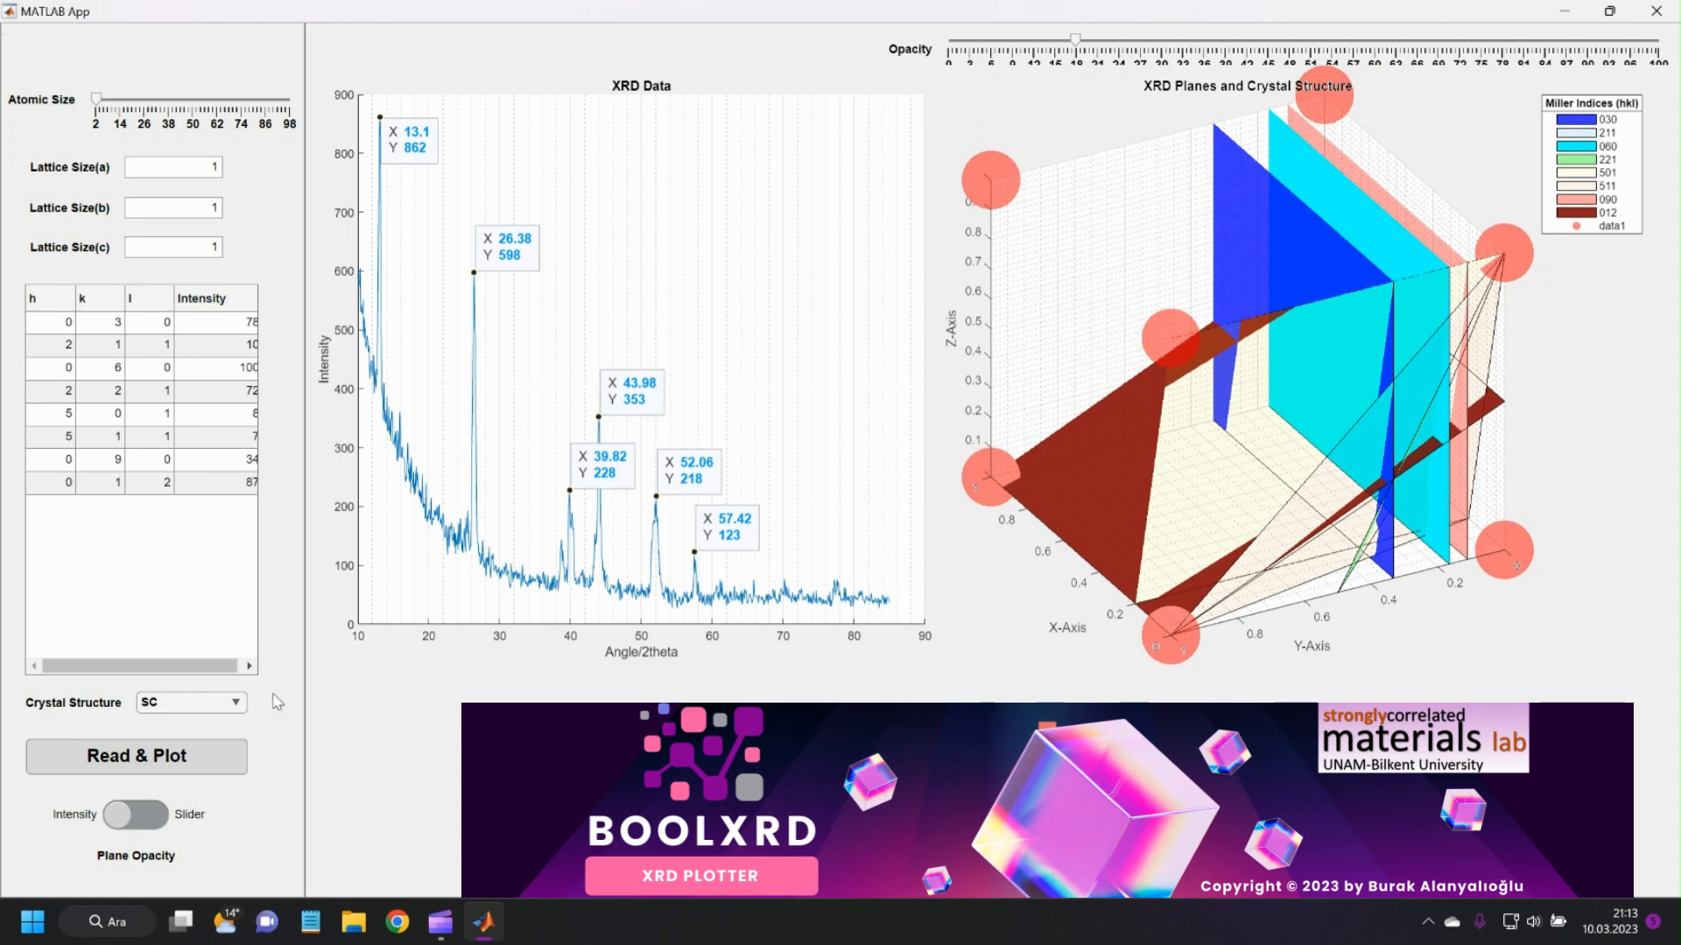
# Switch the plane opacity mode to Slider, try several opacity levels and leave the opacity at about 77.
pyautogui.click(163, 821)
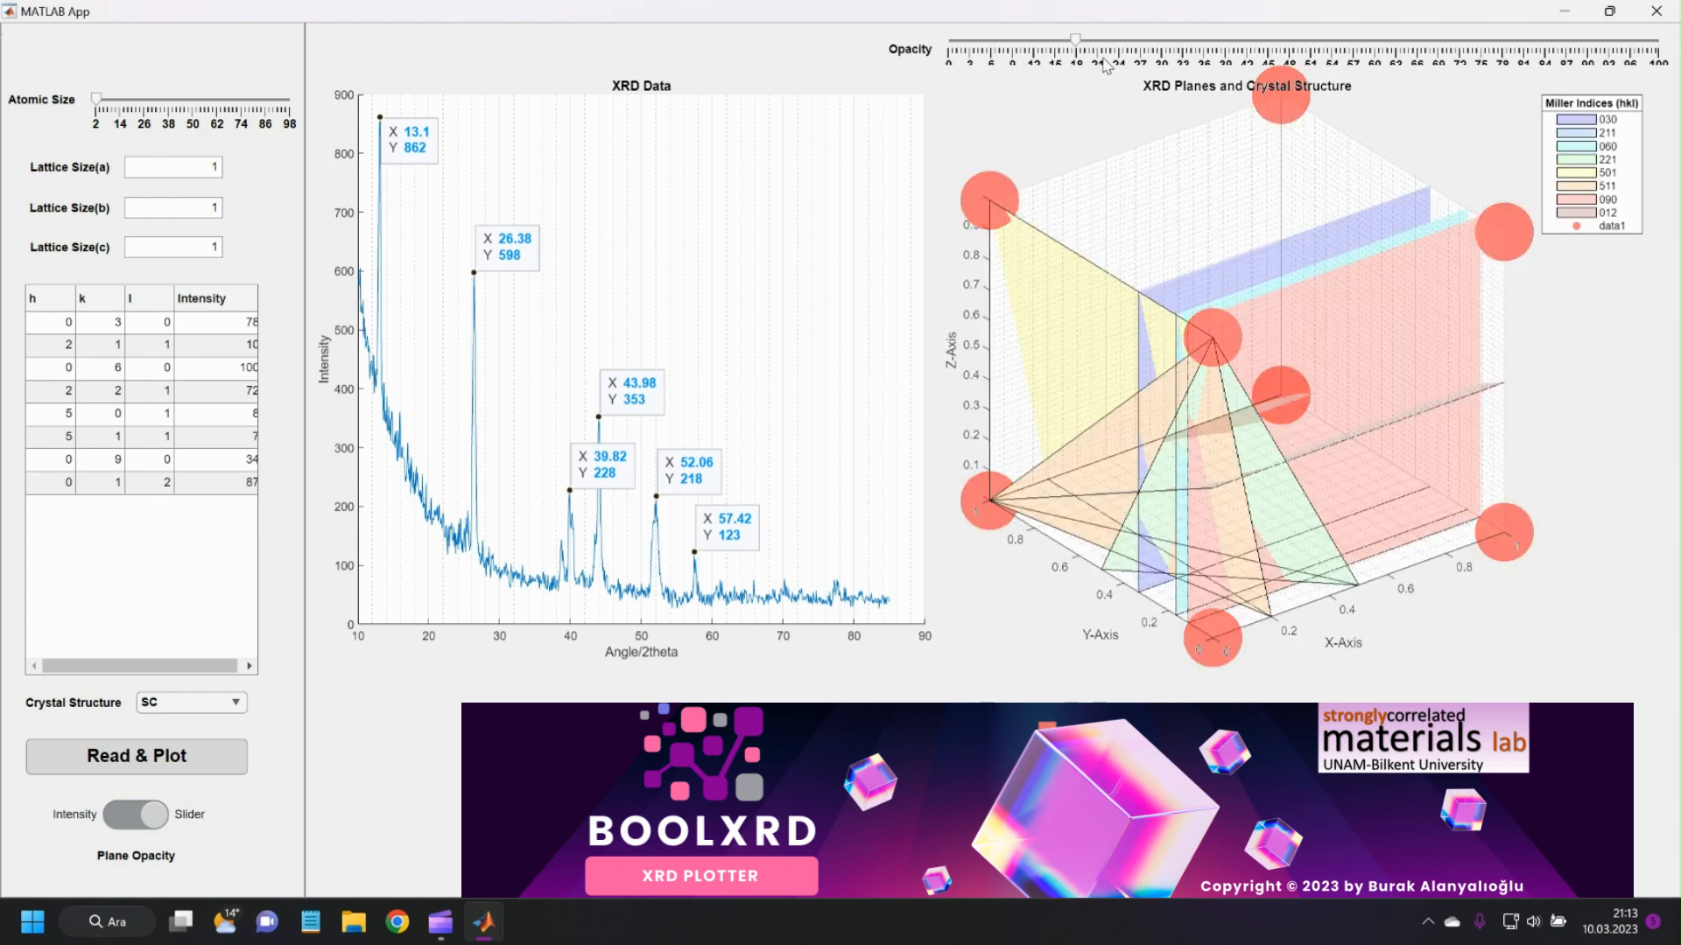
pyautogui.moveTo(1078, 48); pyautogui.dragTo(1512, 55)
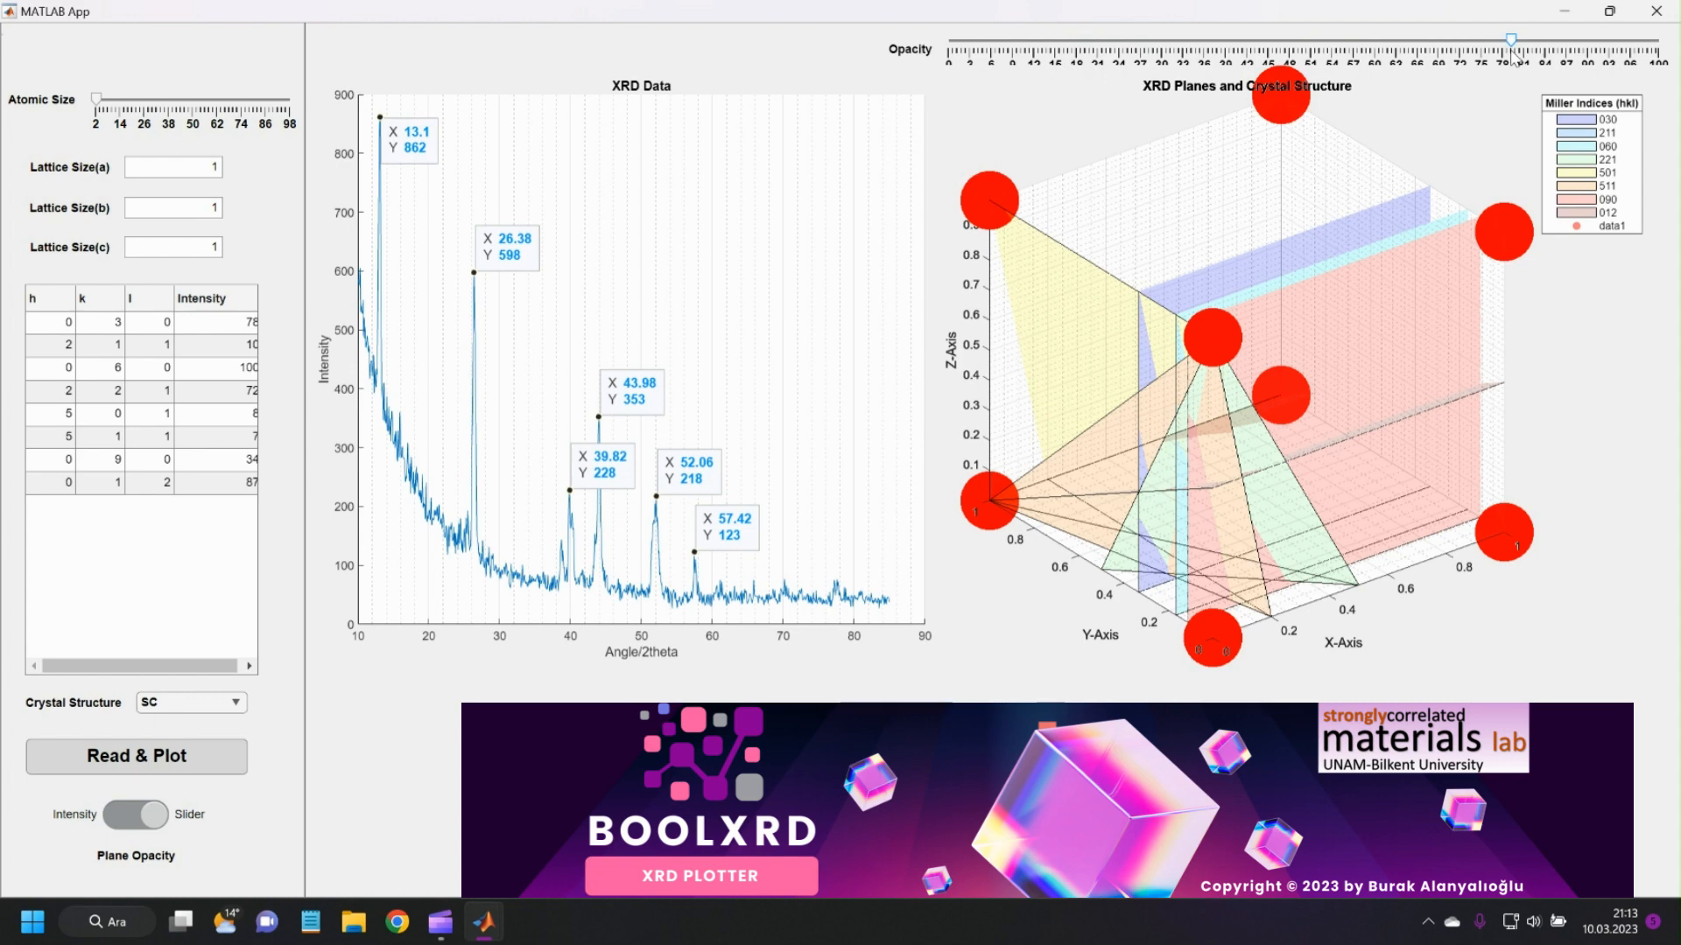
pyautogui.click(1658, 48)
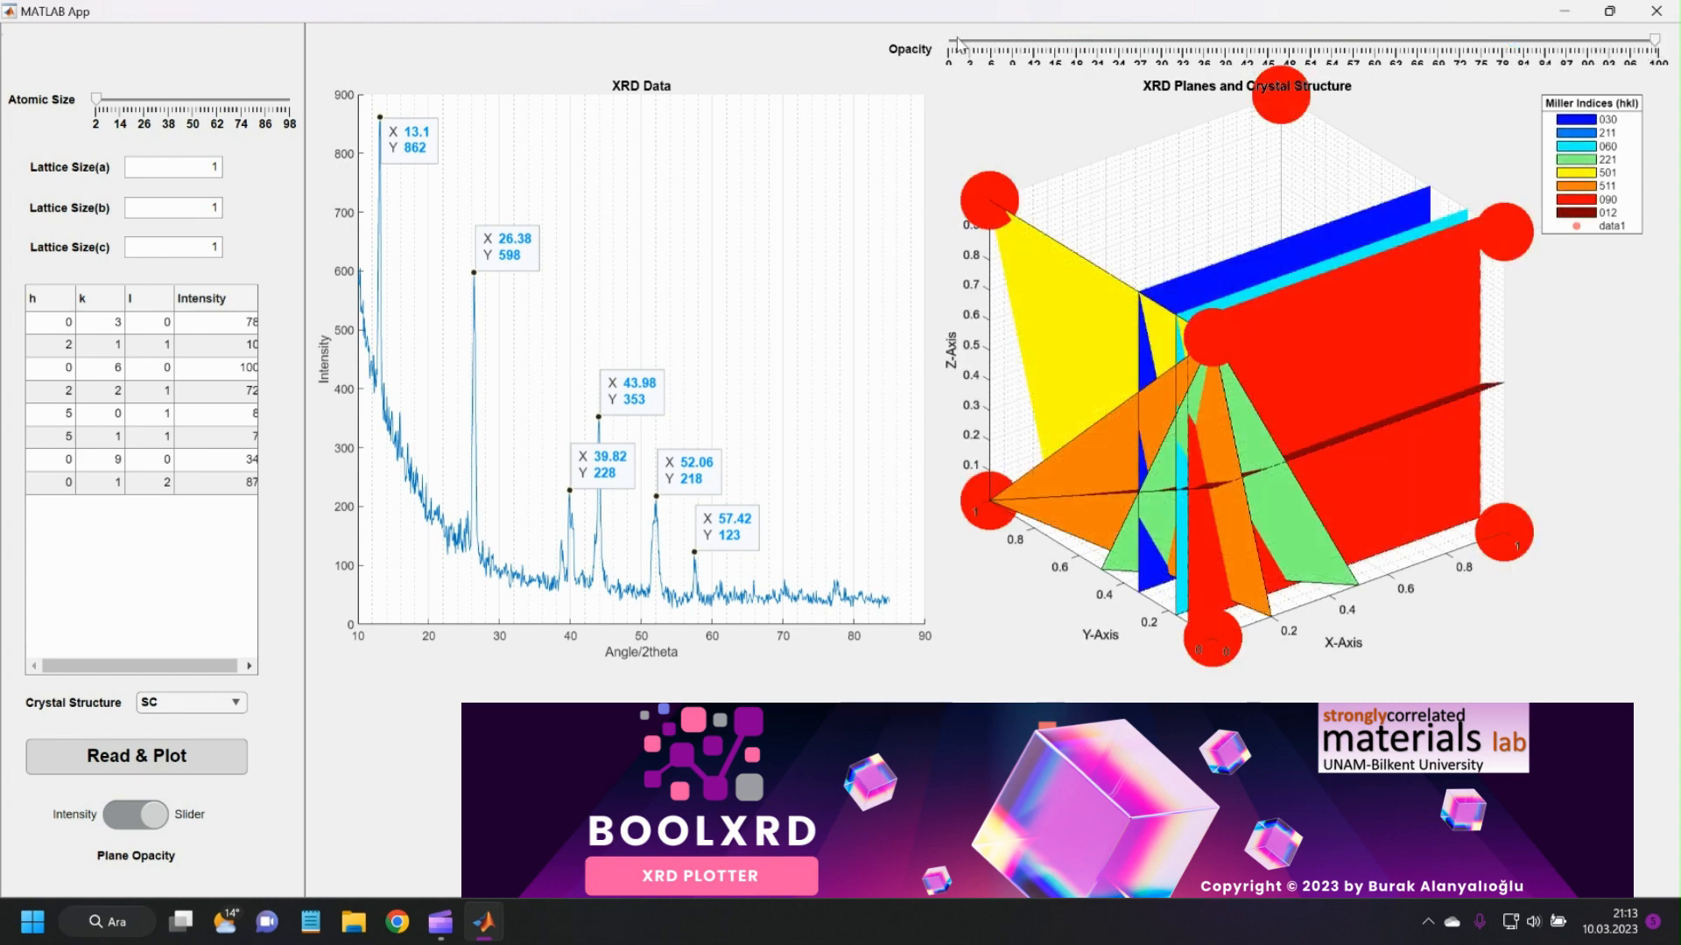
pyautogui.click(957, 43)
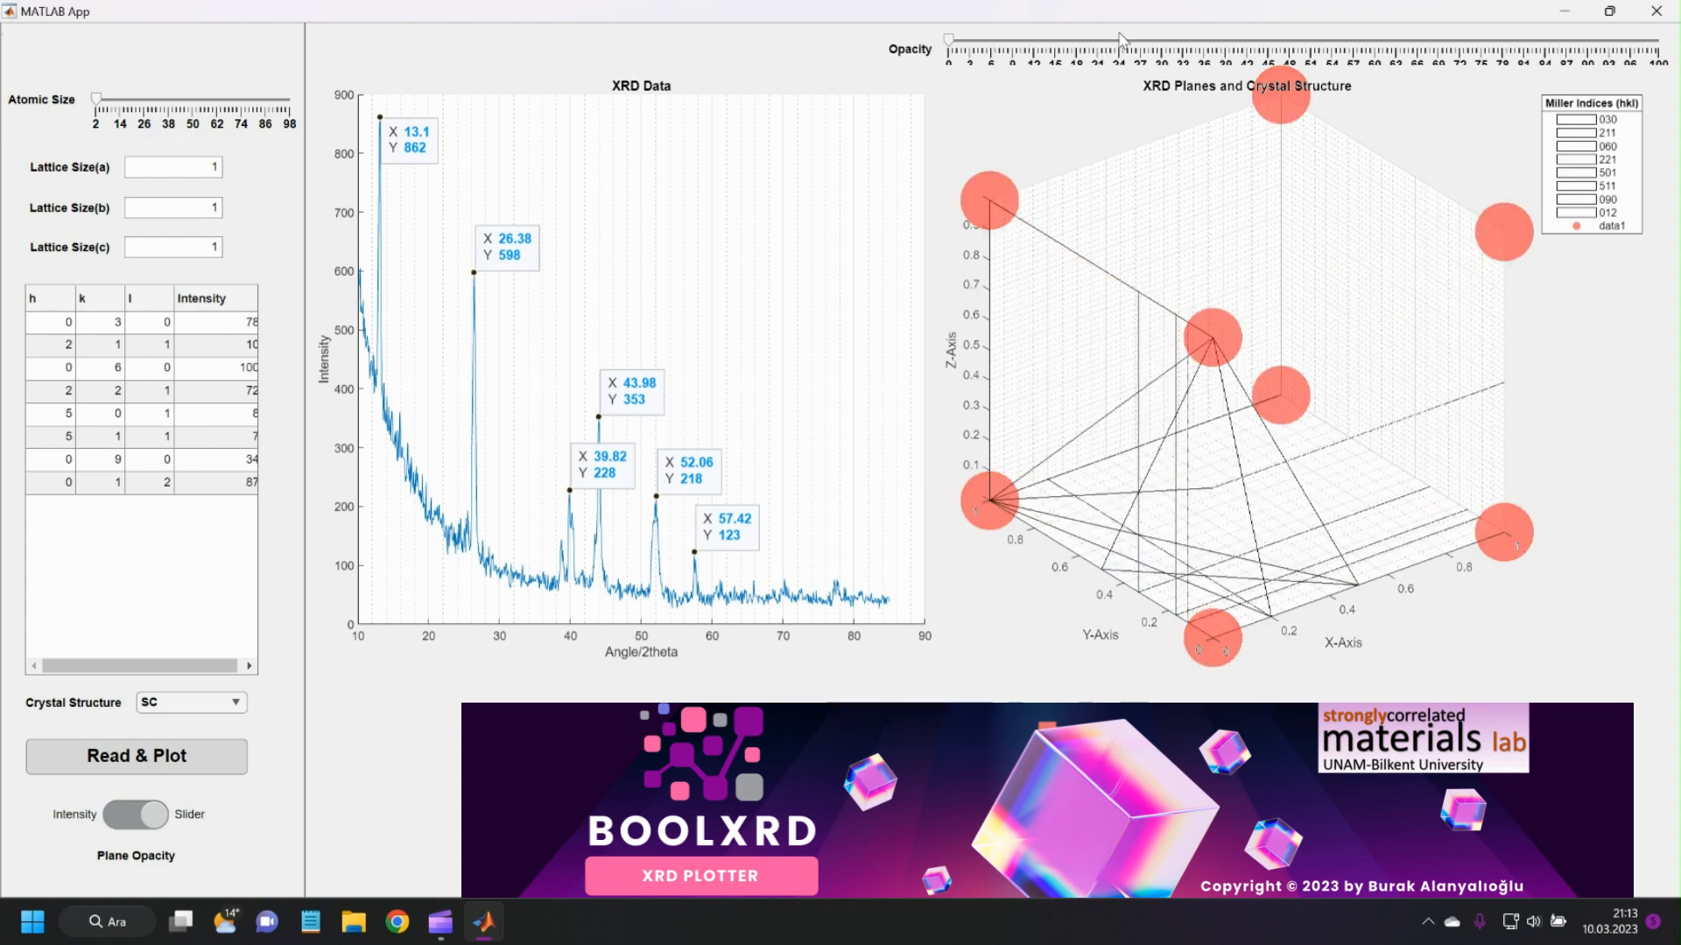
pyautogui.click(1205, 43)
pyautogui.click(1330, 40)
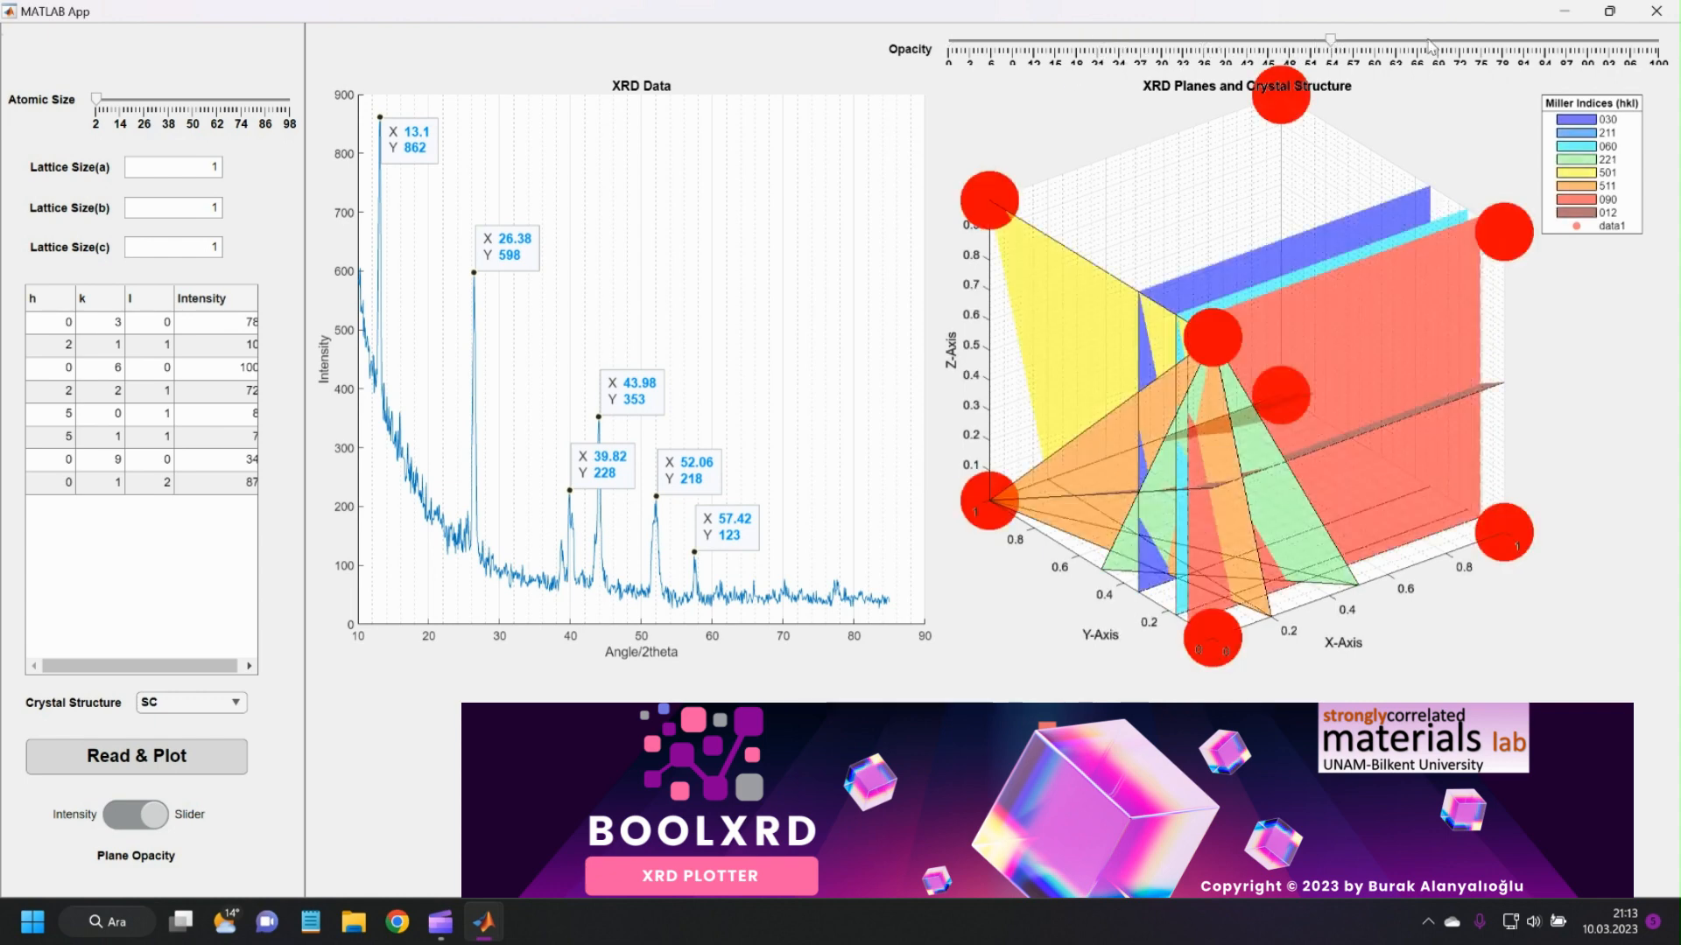
pyautogui.click(1497, 41)
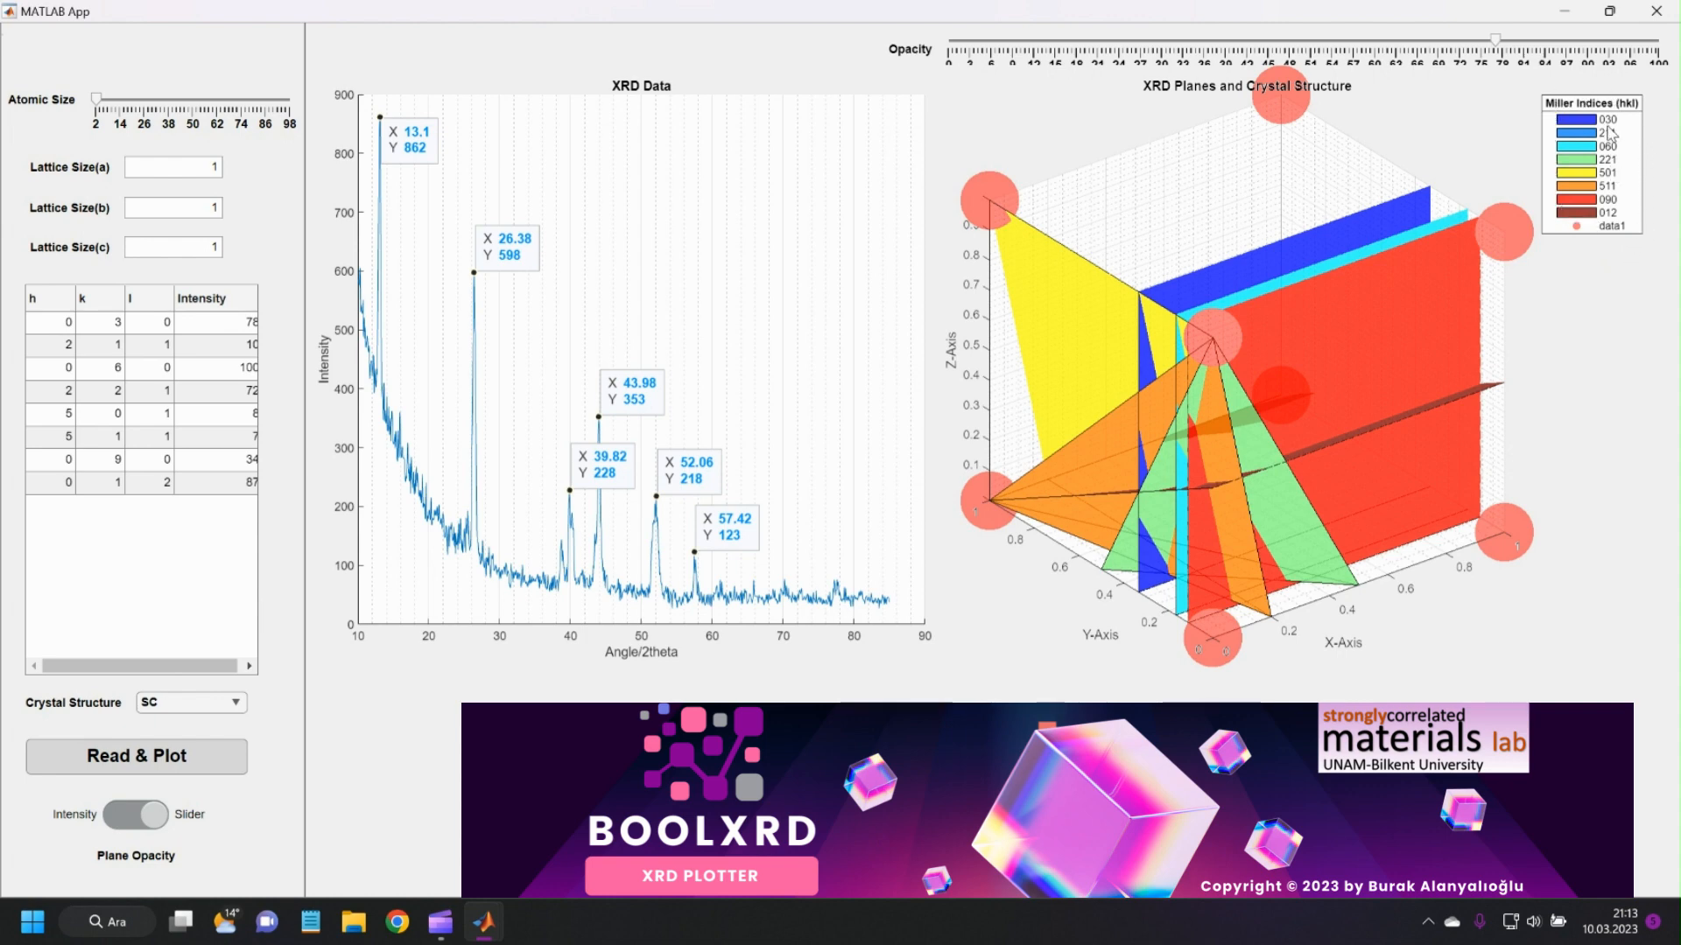
# Set the k index of the table's third plane to 1 and restore it to 6.
pyautogui.moveTo(1254, 522); pyautogui.dragTo(1154, 405)
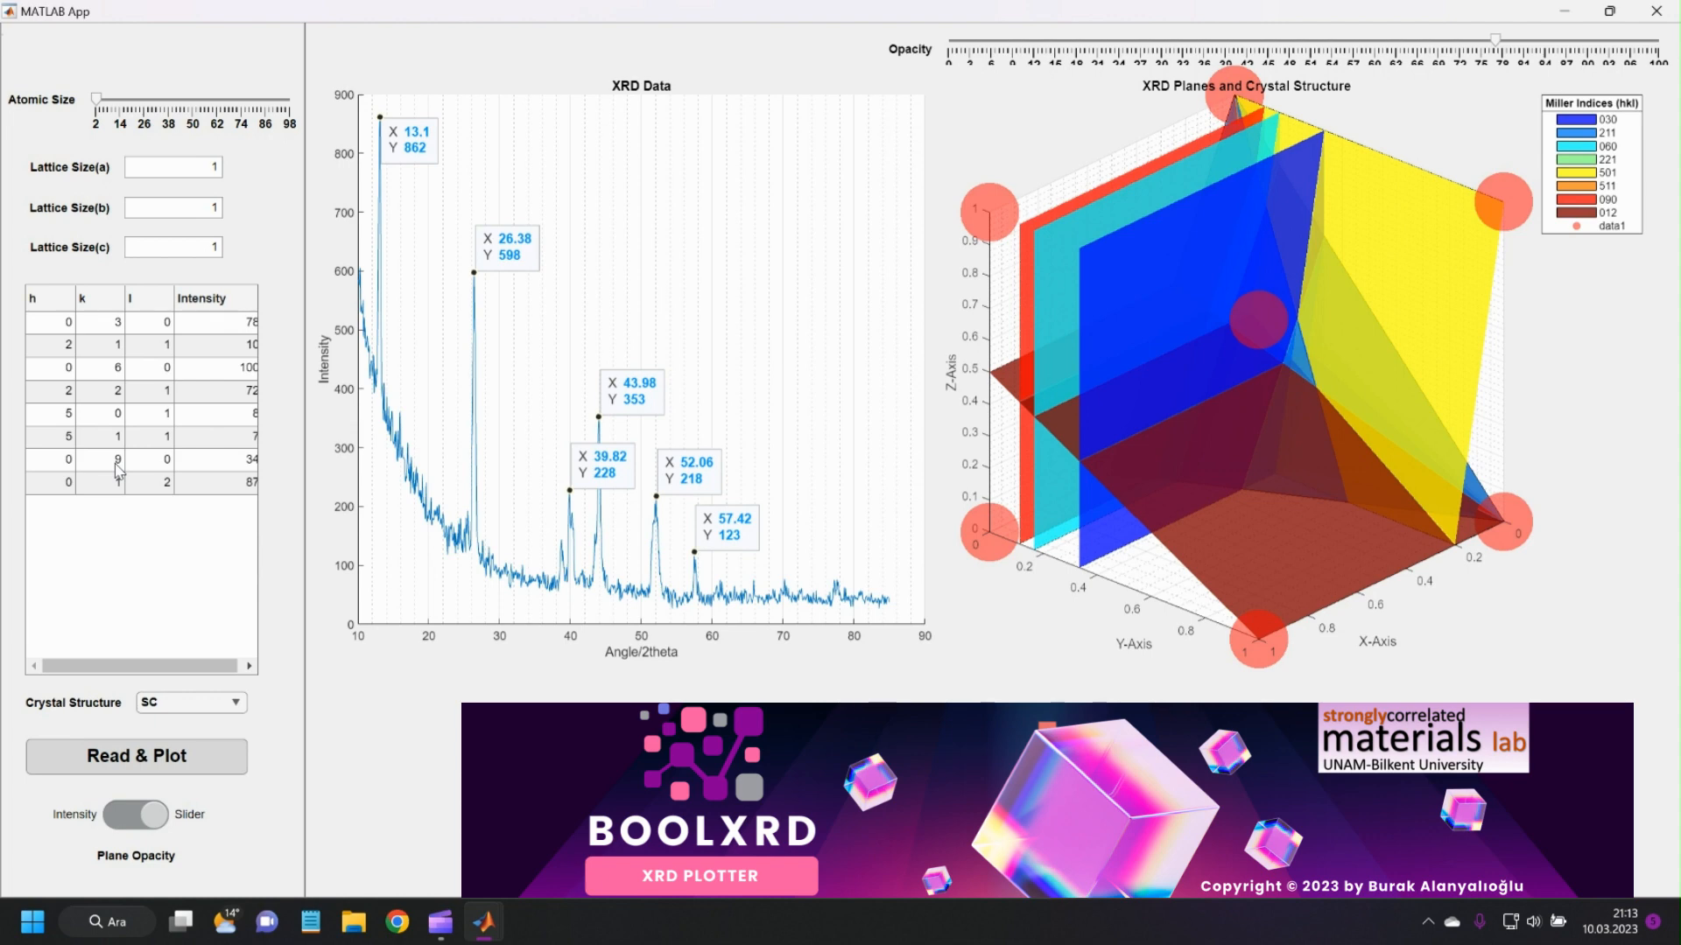
pyautogui.doubleClick(114, 370)
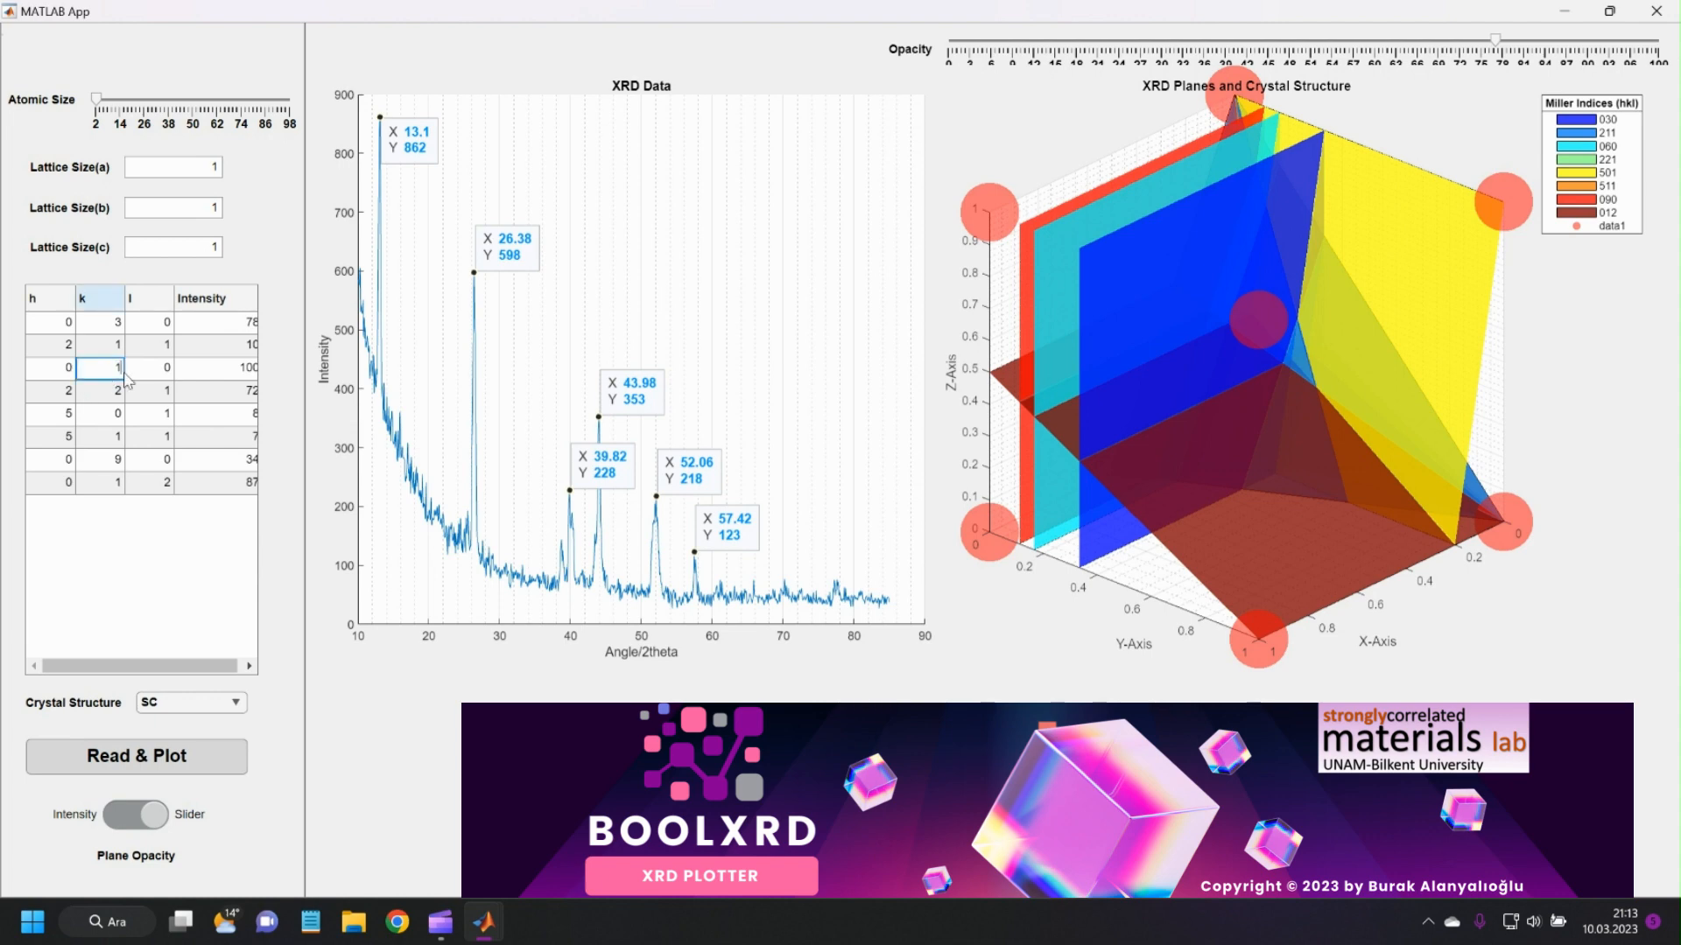
pyautogui.click(164, 554)
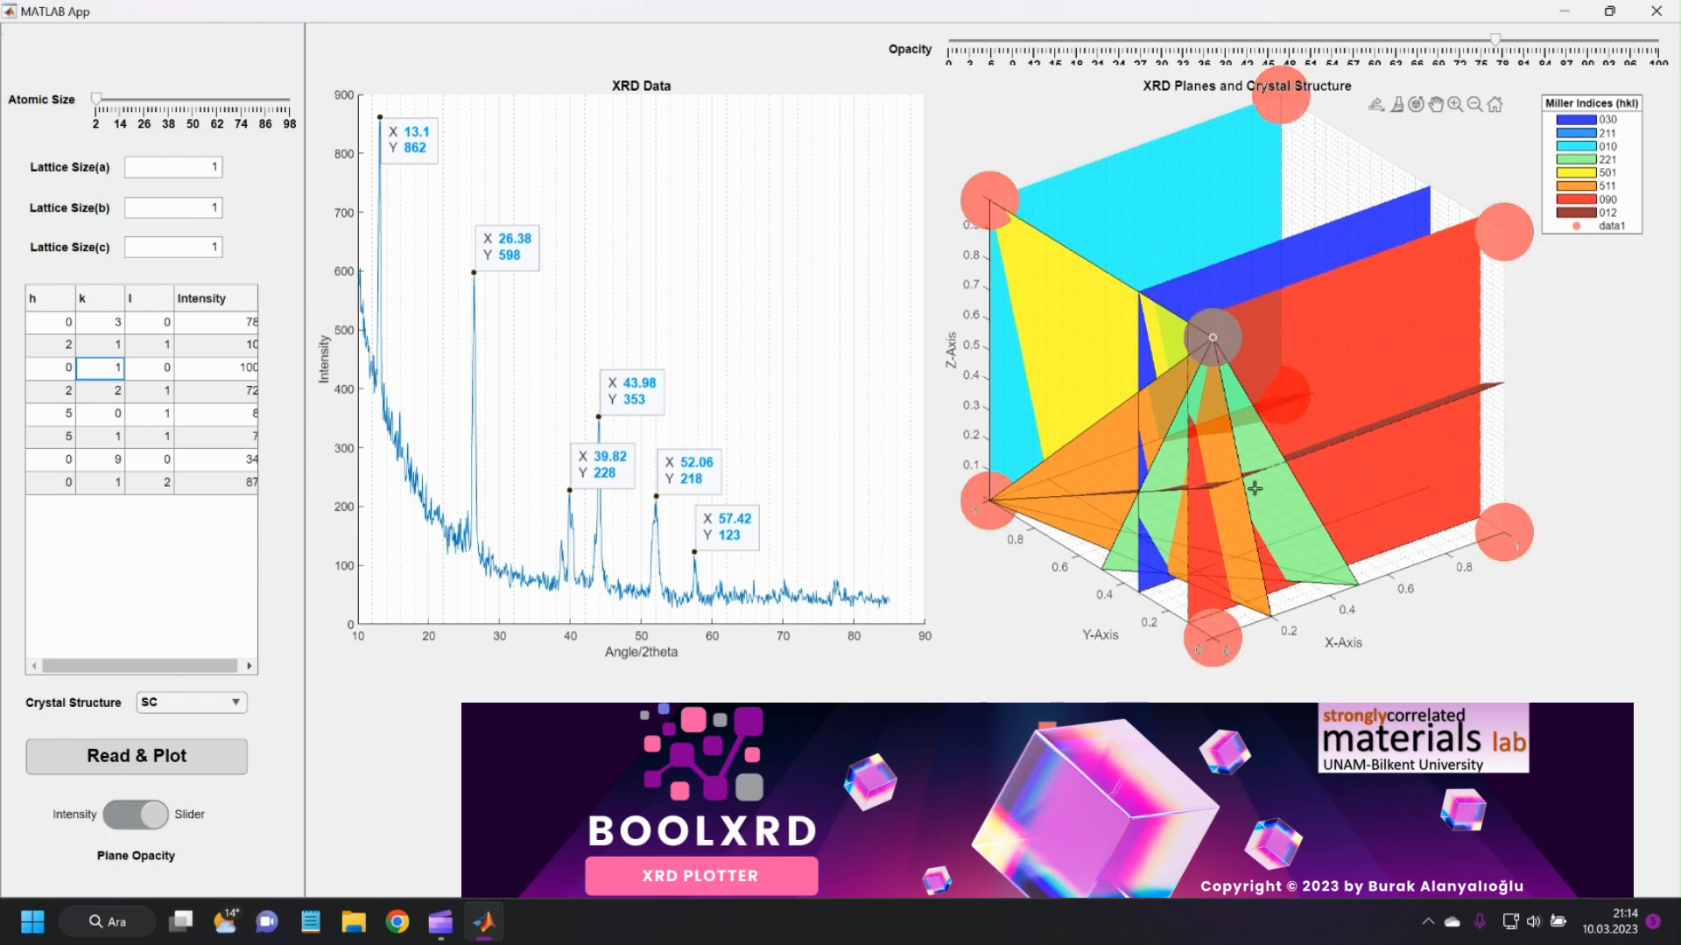
pyautogui.doubleClick(109, 368)
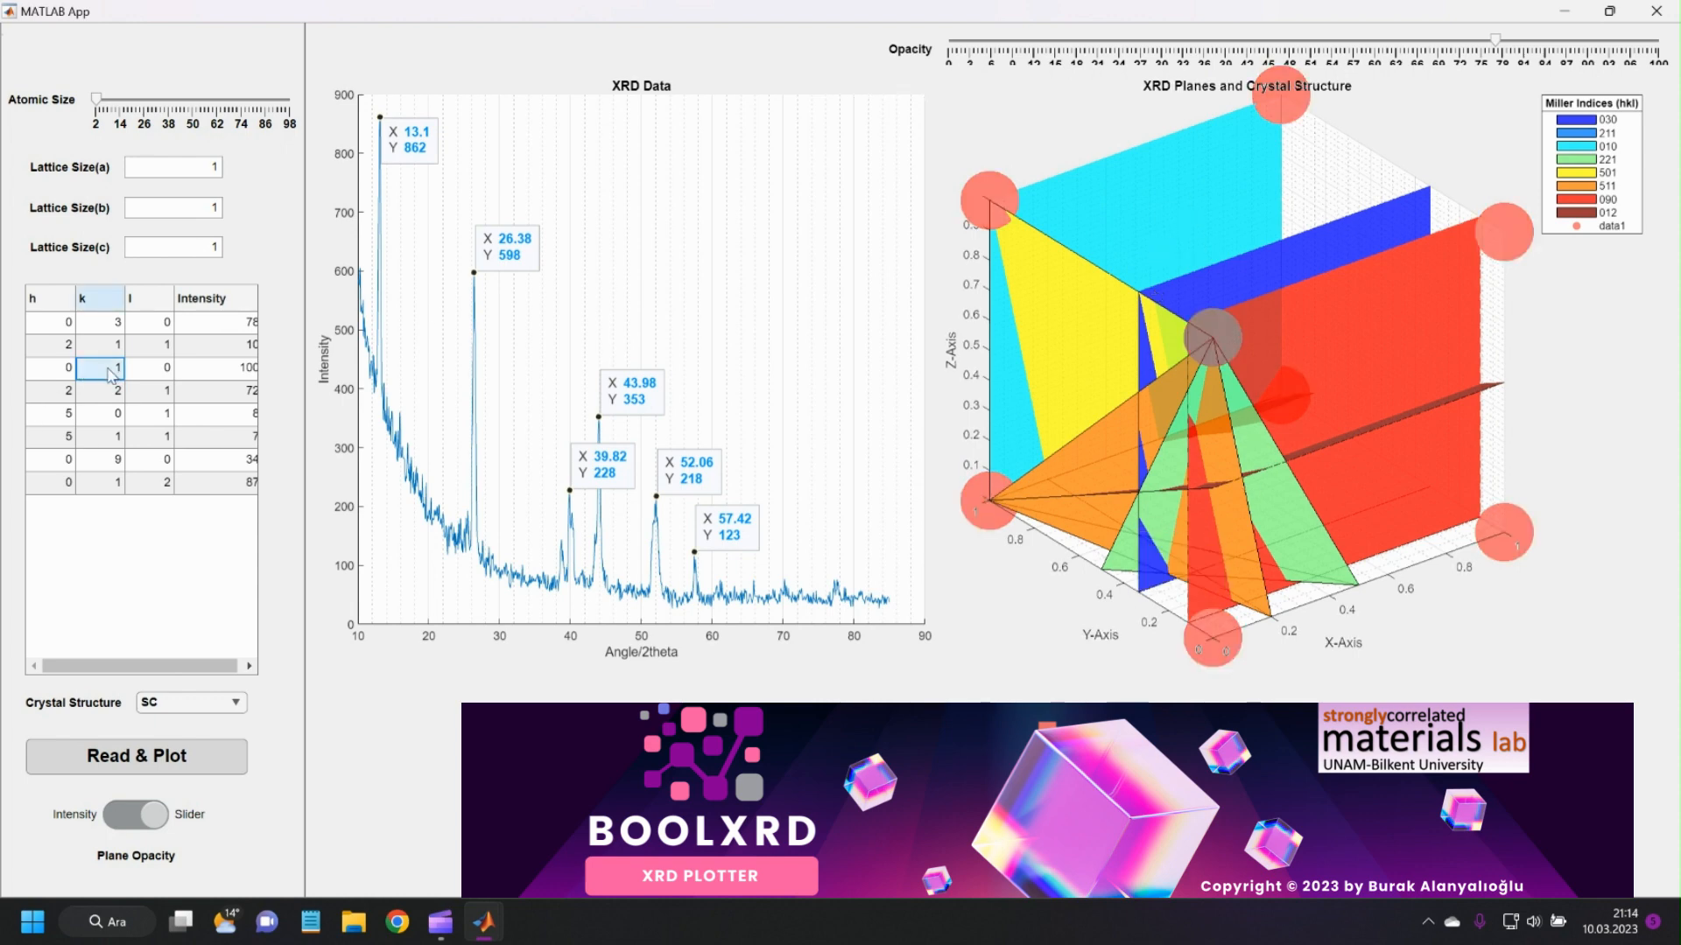
pyautogui.click(174, 531)
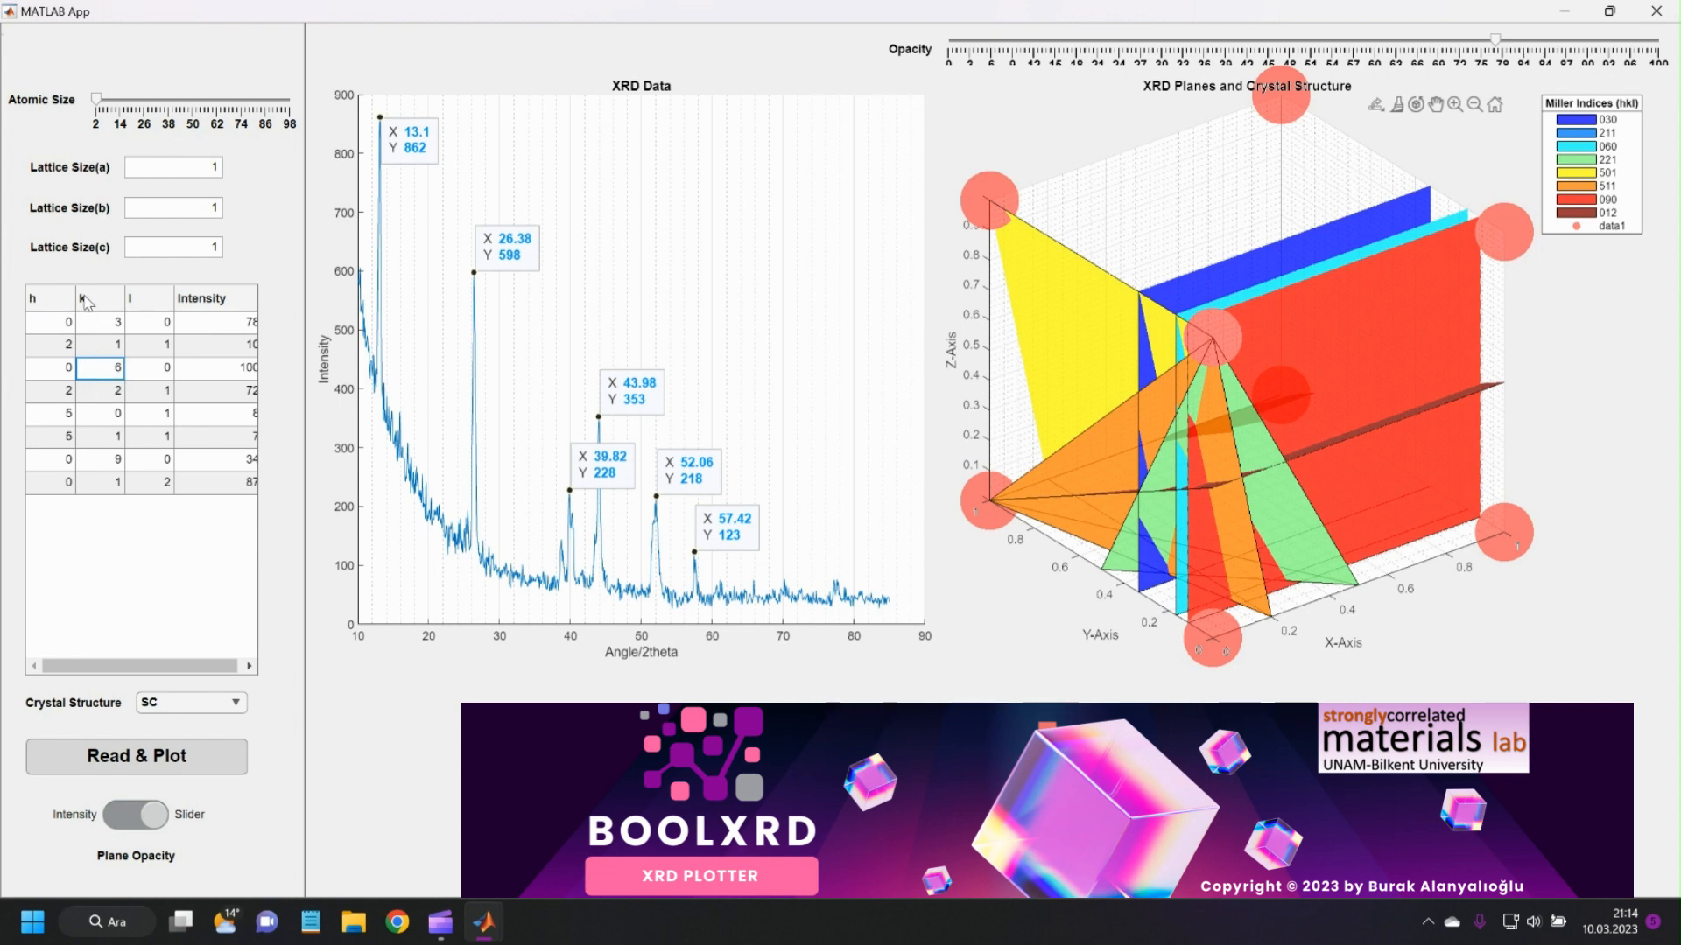
# Set the lattice sizes to a = 5, b = 3 and c = 2.
pyautogui.click(215, 166)
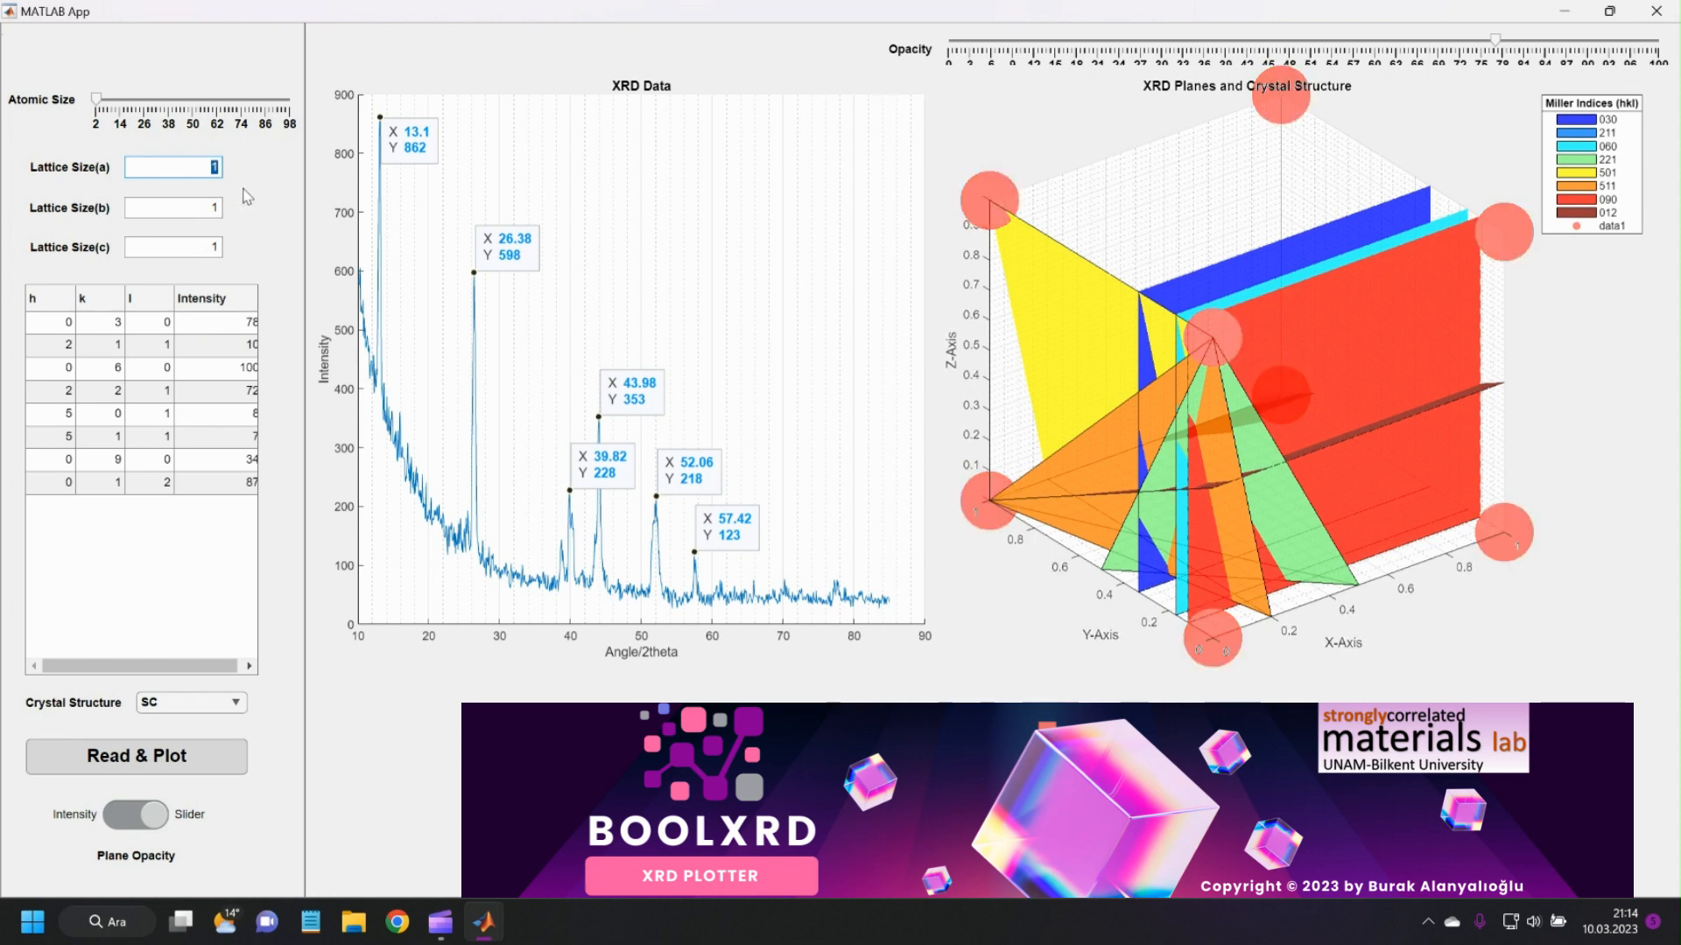
pyautogui.write('5')
pyautogui.press('Return')
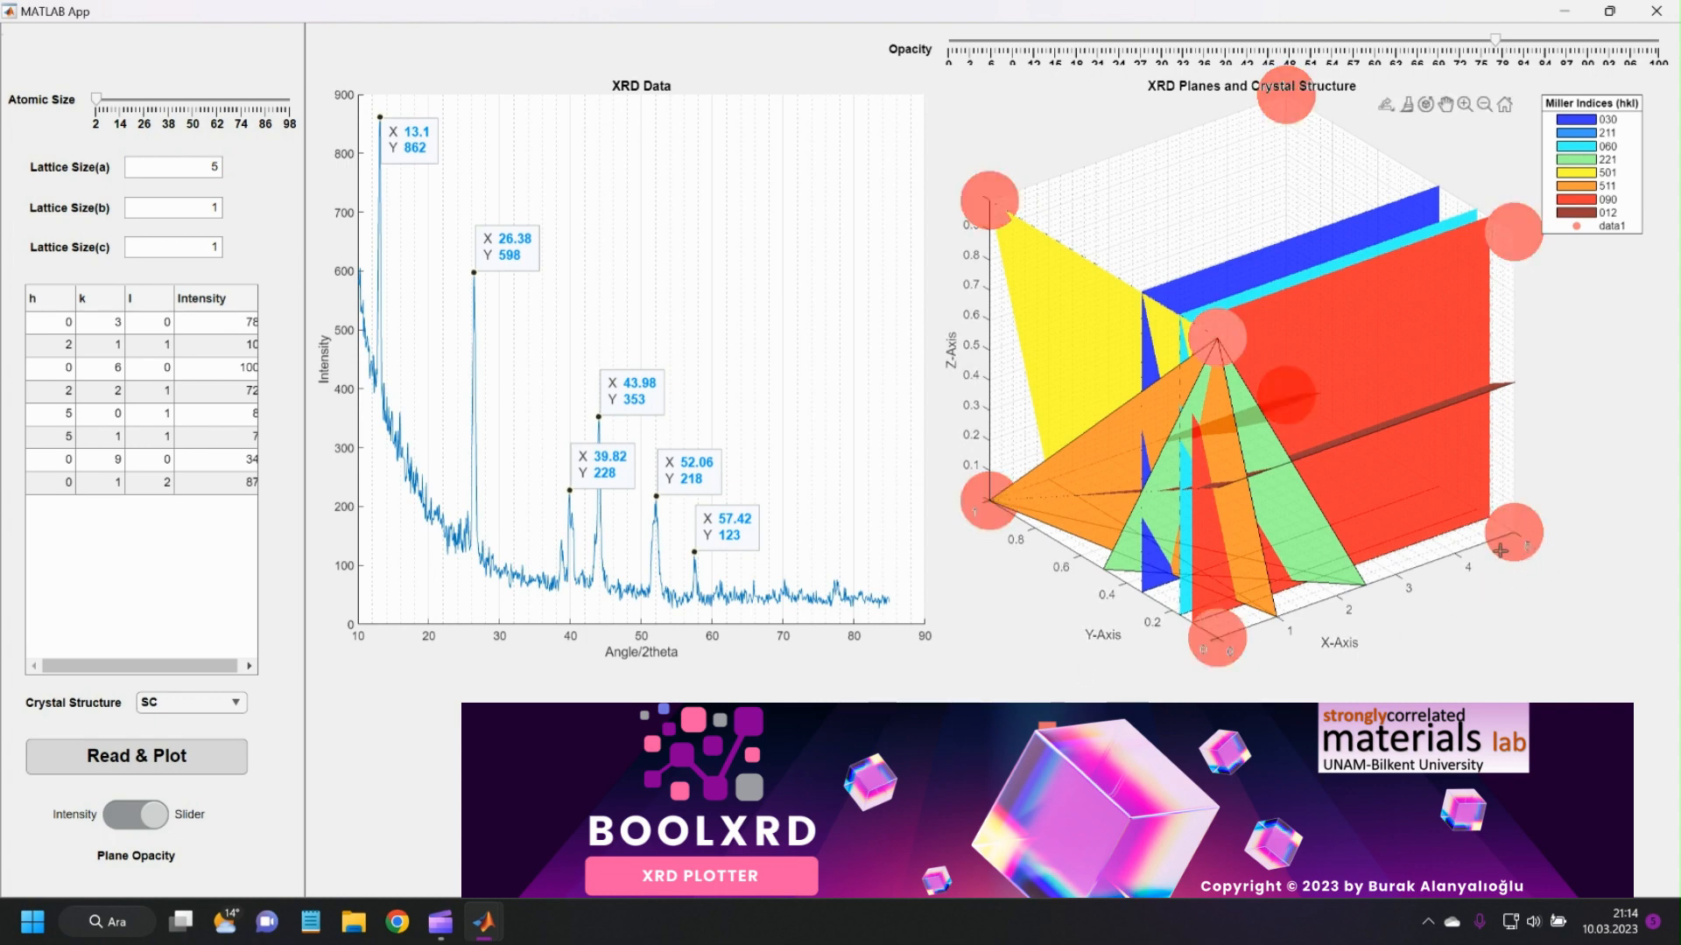
pyautogui.moveTo(188, 208); pyautogui.dragTo(324, 228)
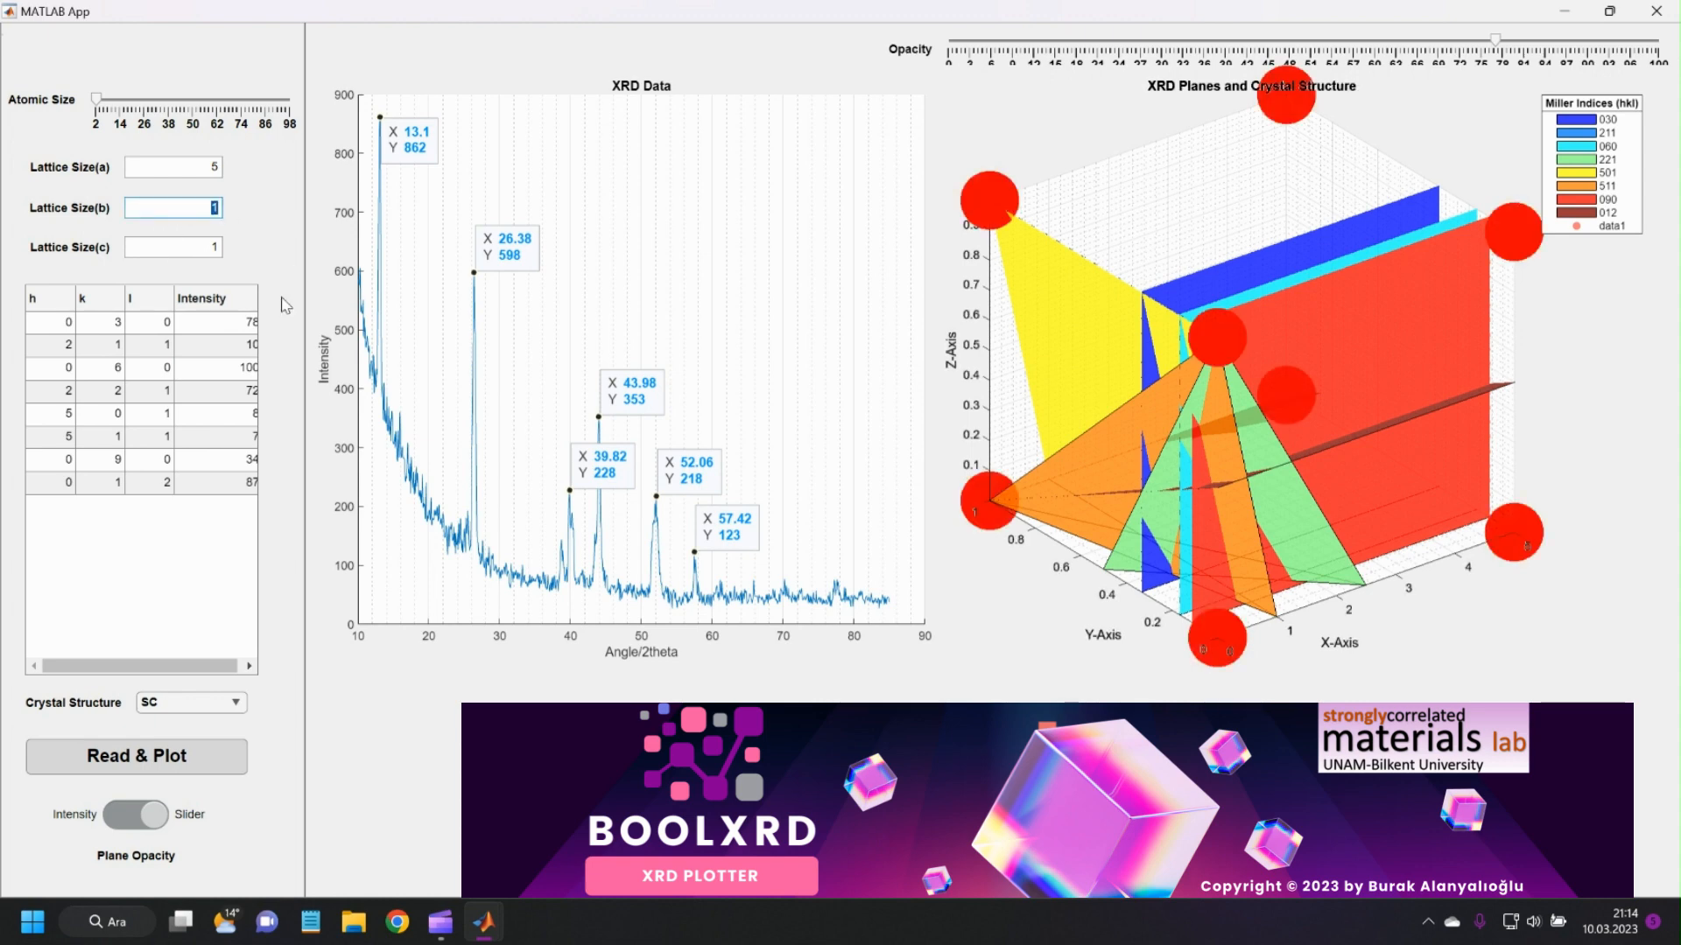
pyautogui.write('3')
pyautogui.press('Tab')
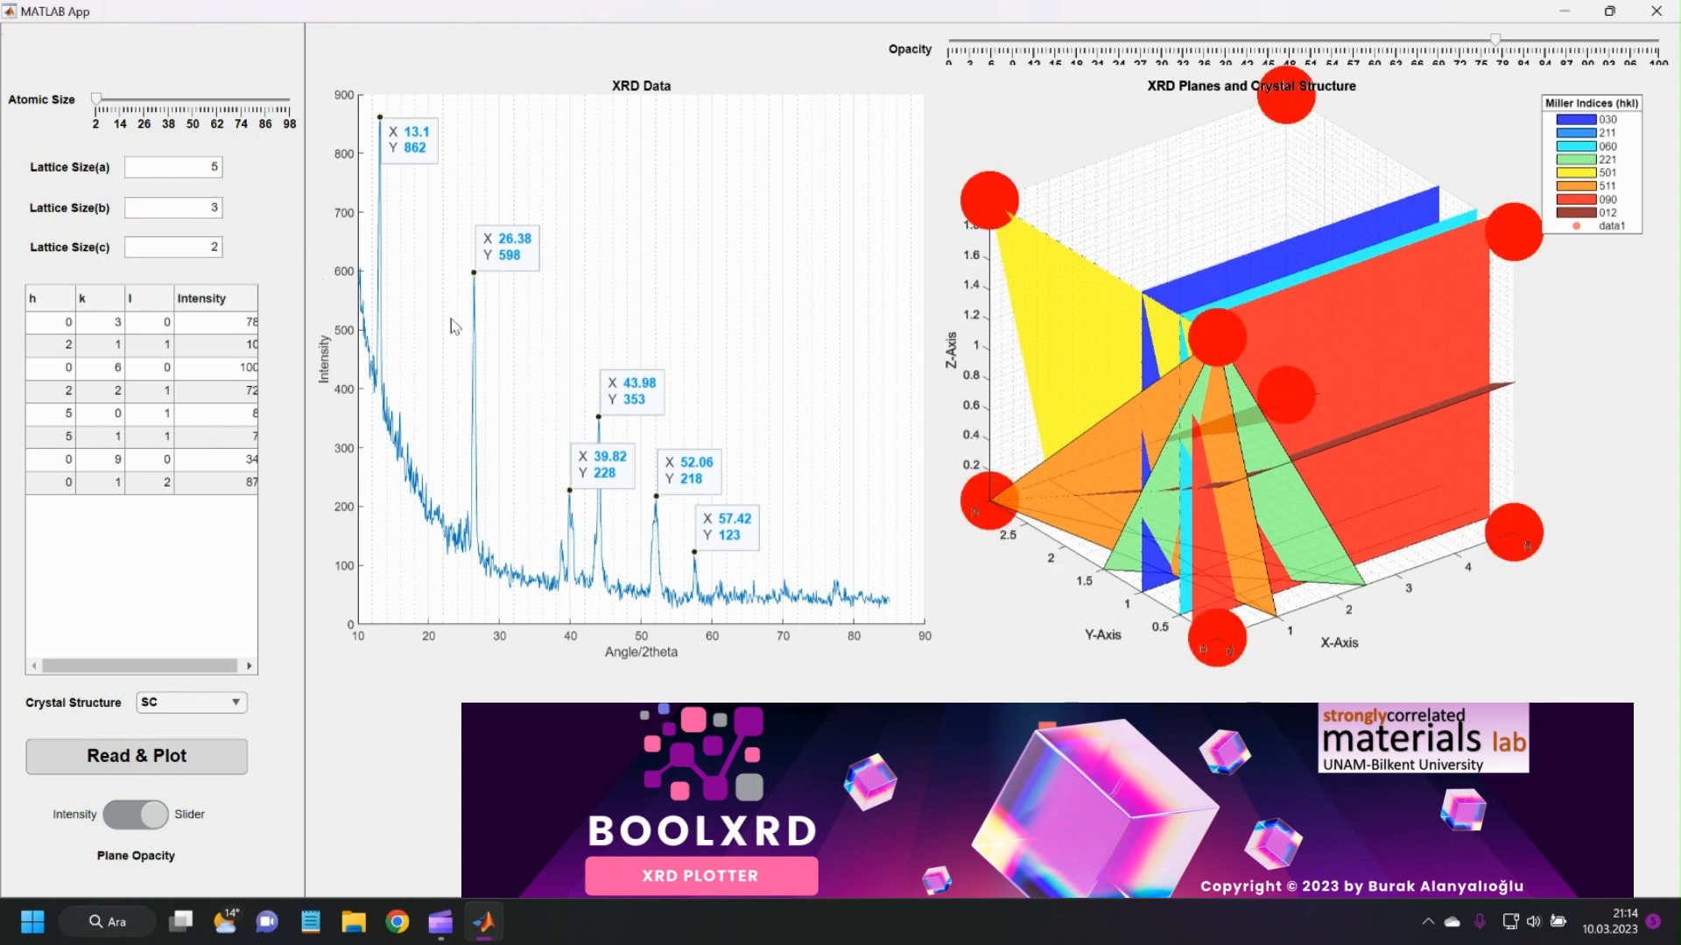
# Change the crystal structure to BCC and inspect the body-centred atom in the 3D plot.
pyautogui.moveTo(1201, 541); pyautogui.dragTo(1329, 538)
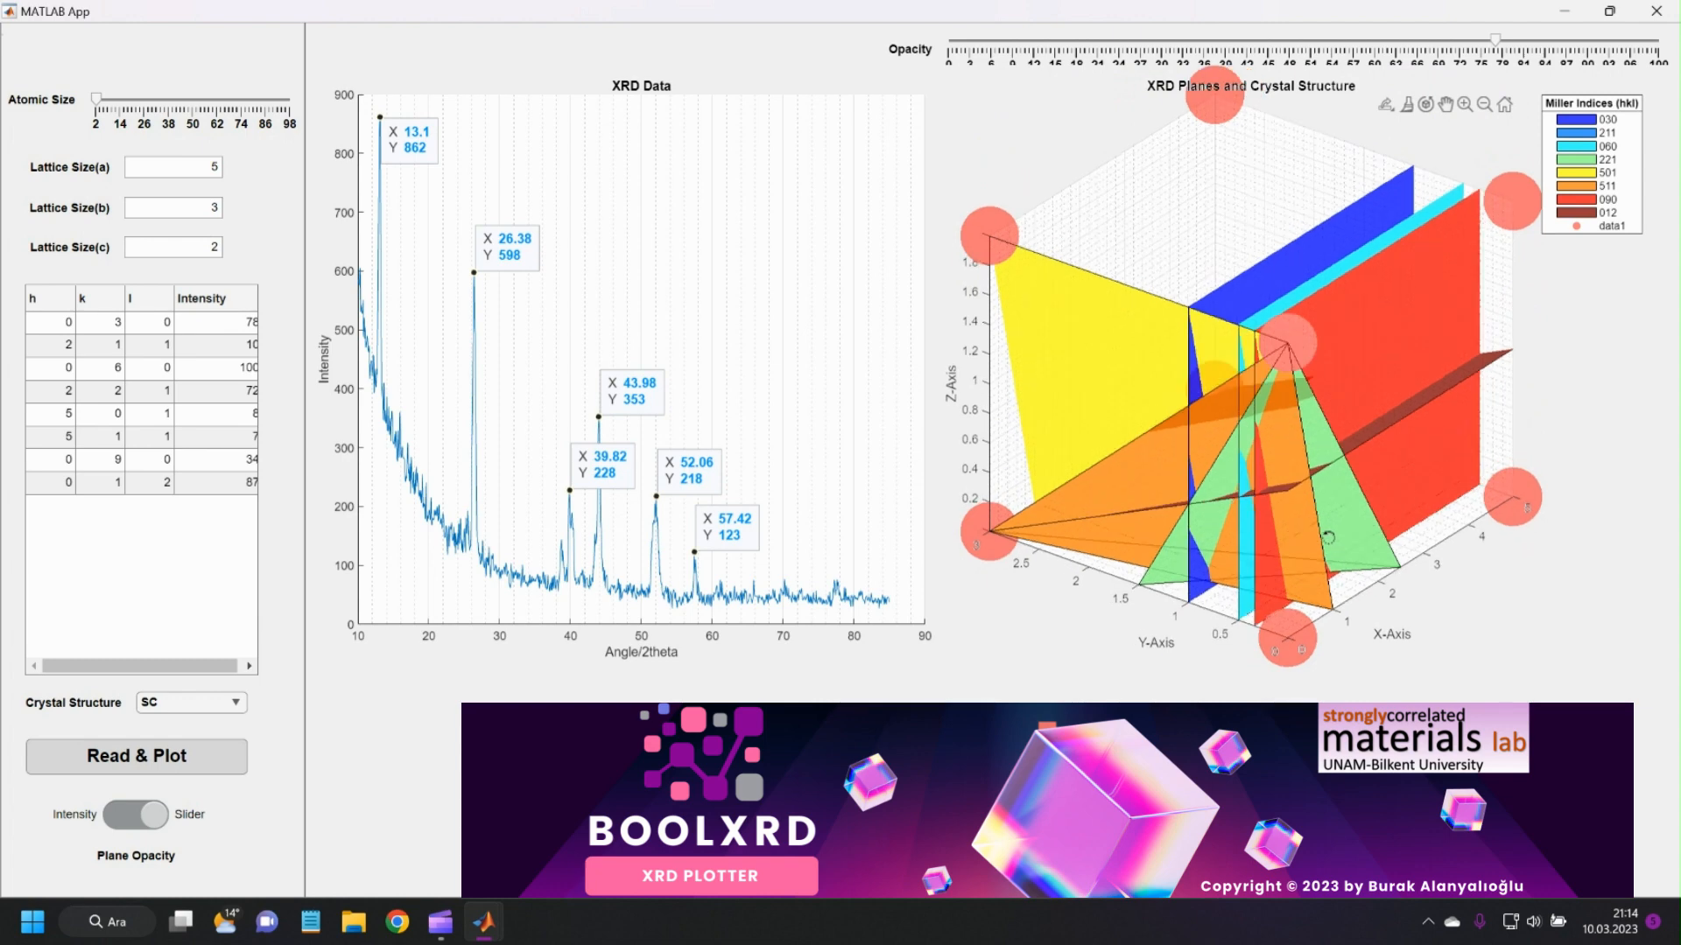
pyautogui.click(196, 698)
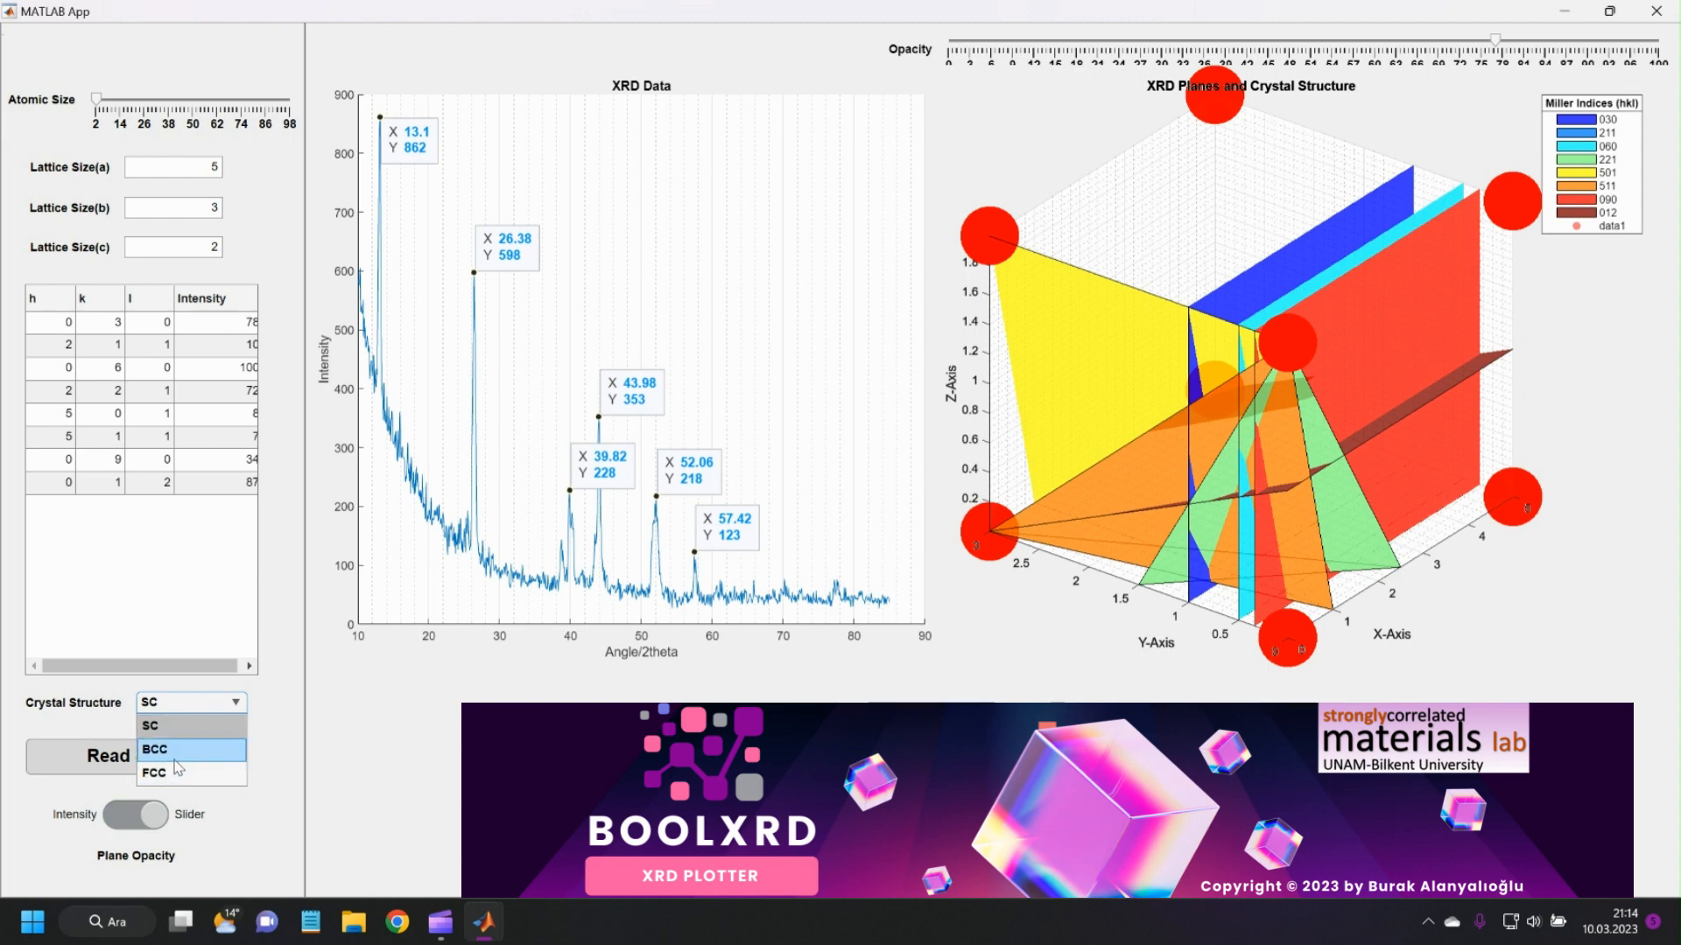
pyautogui.click(155, 750)
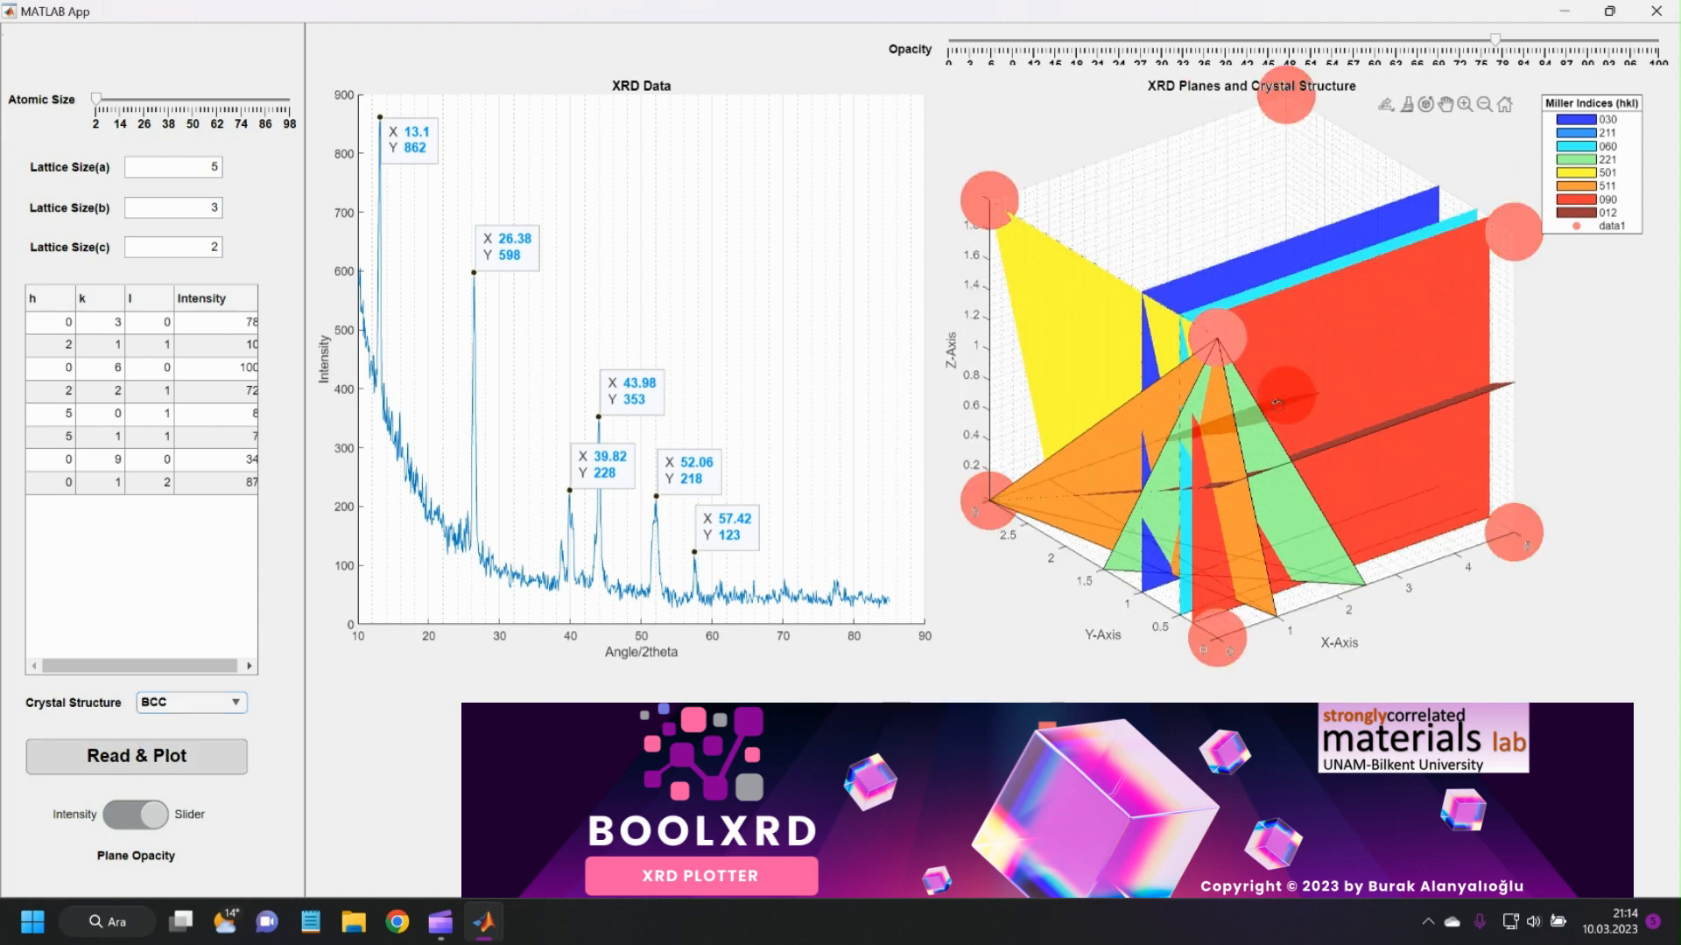
pyautogui.moveTo(1352, 390); pyautogui.dragTo(1163, 487)
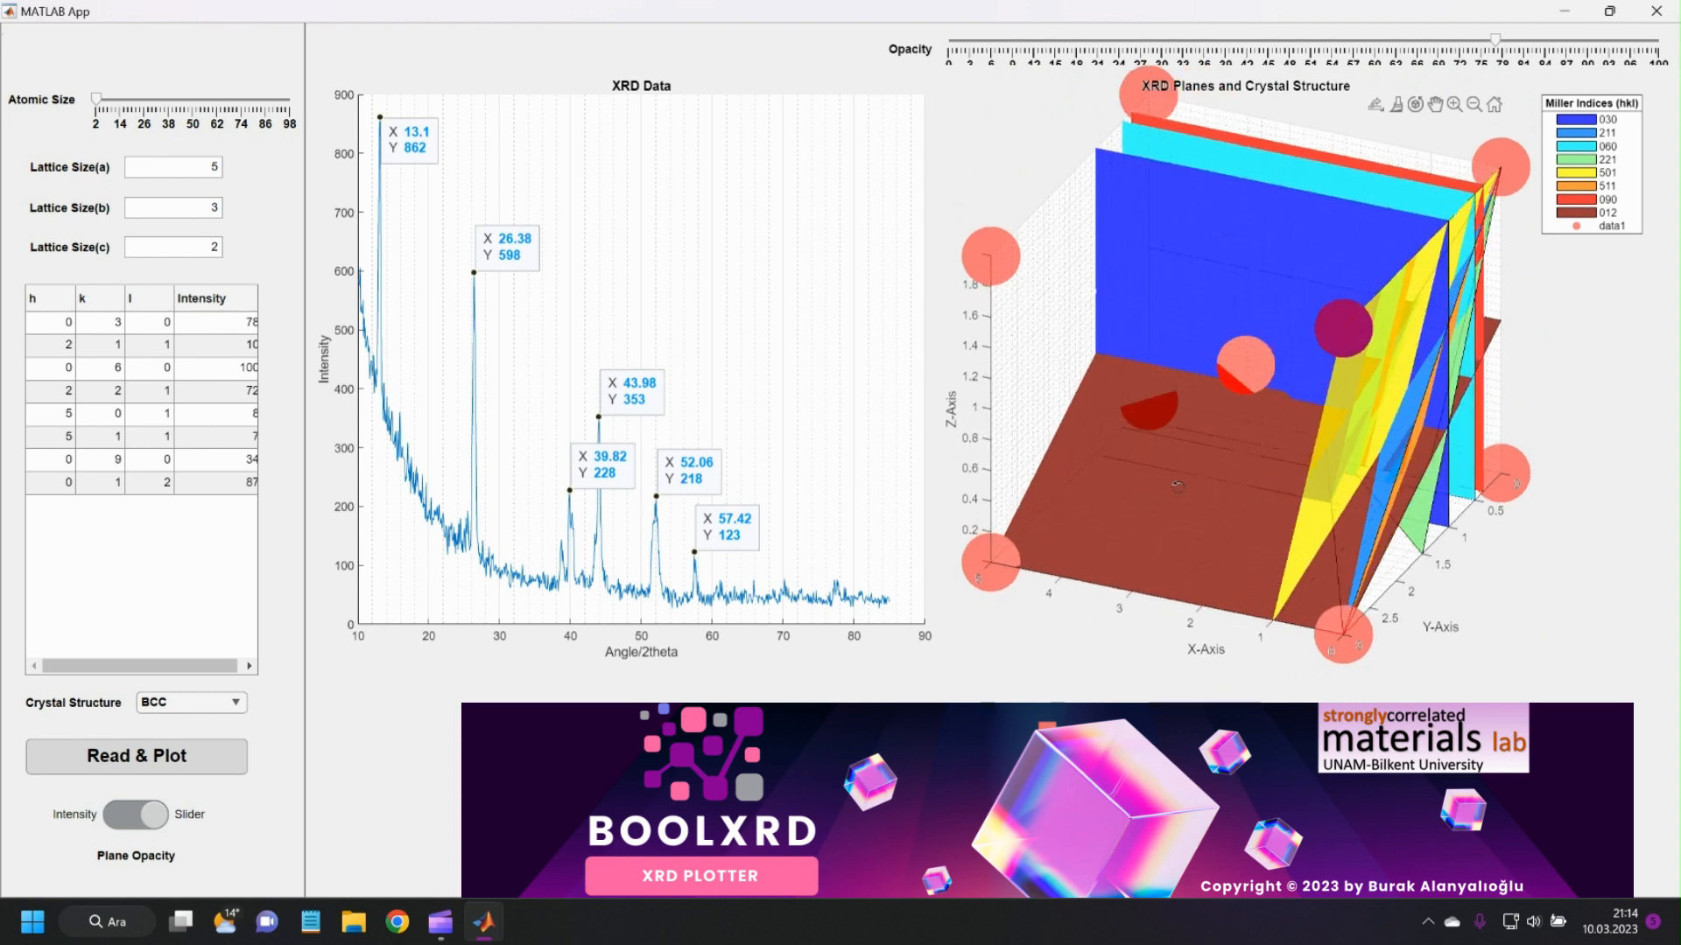
# Change the crystal structure to FCC and increase the atomic size to about 18.
pyautogui.click(202, 700)
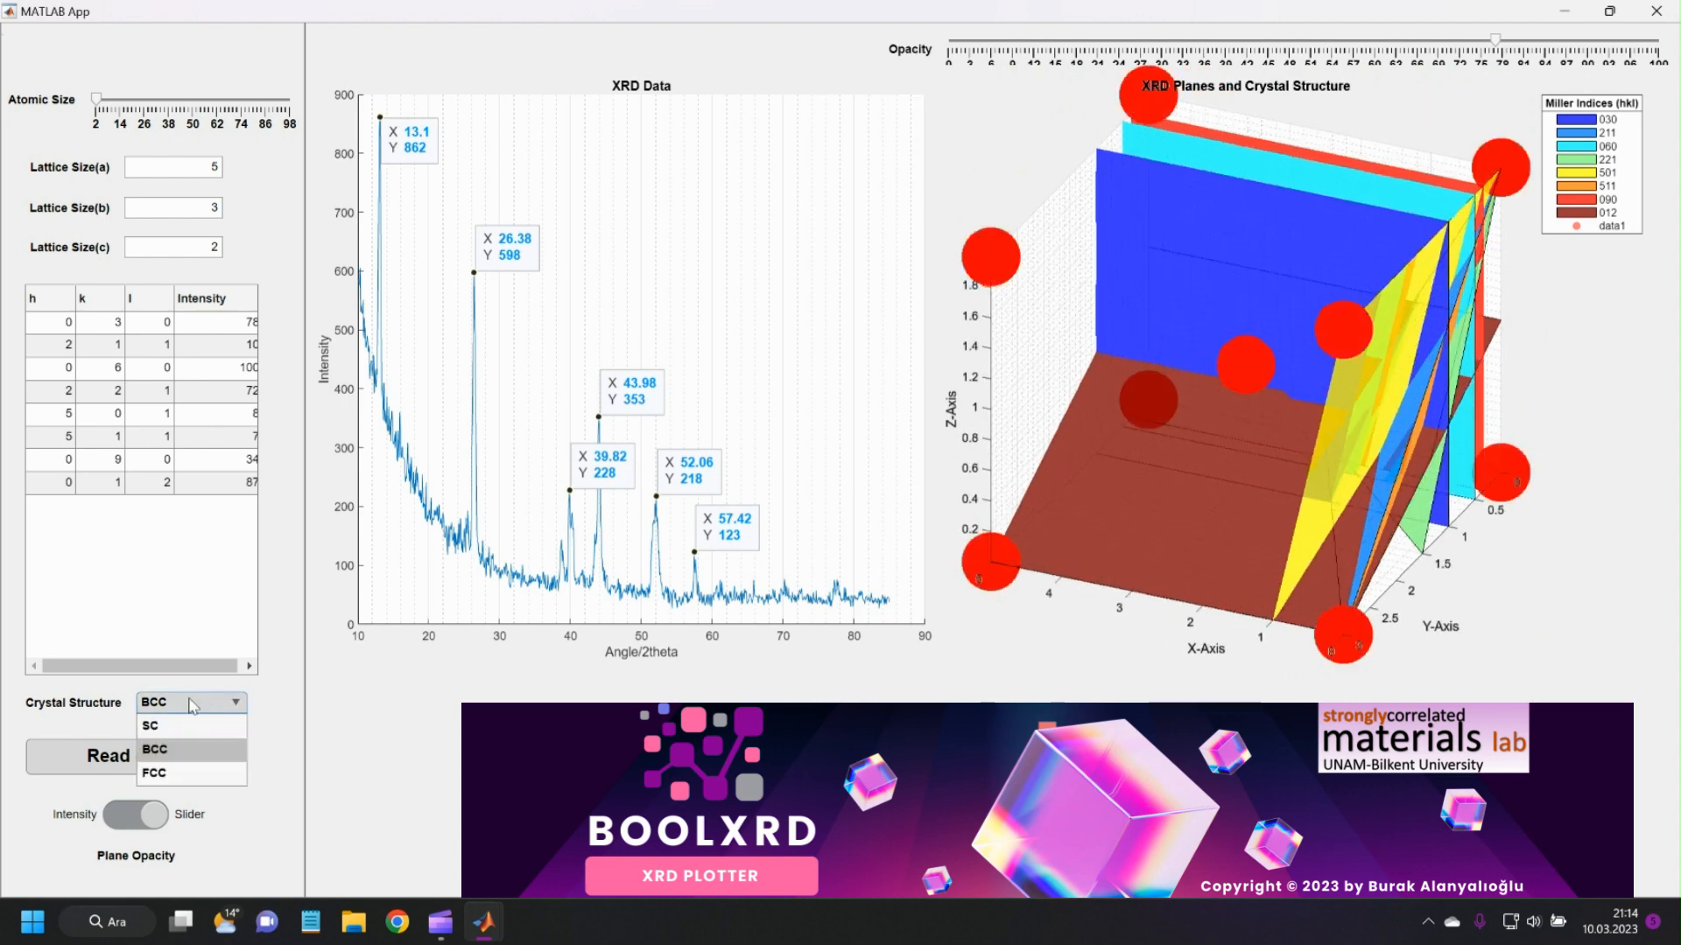
pyautogui.click(175, 773)
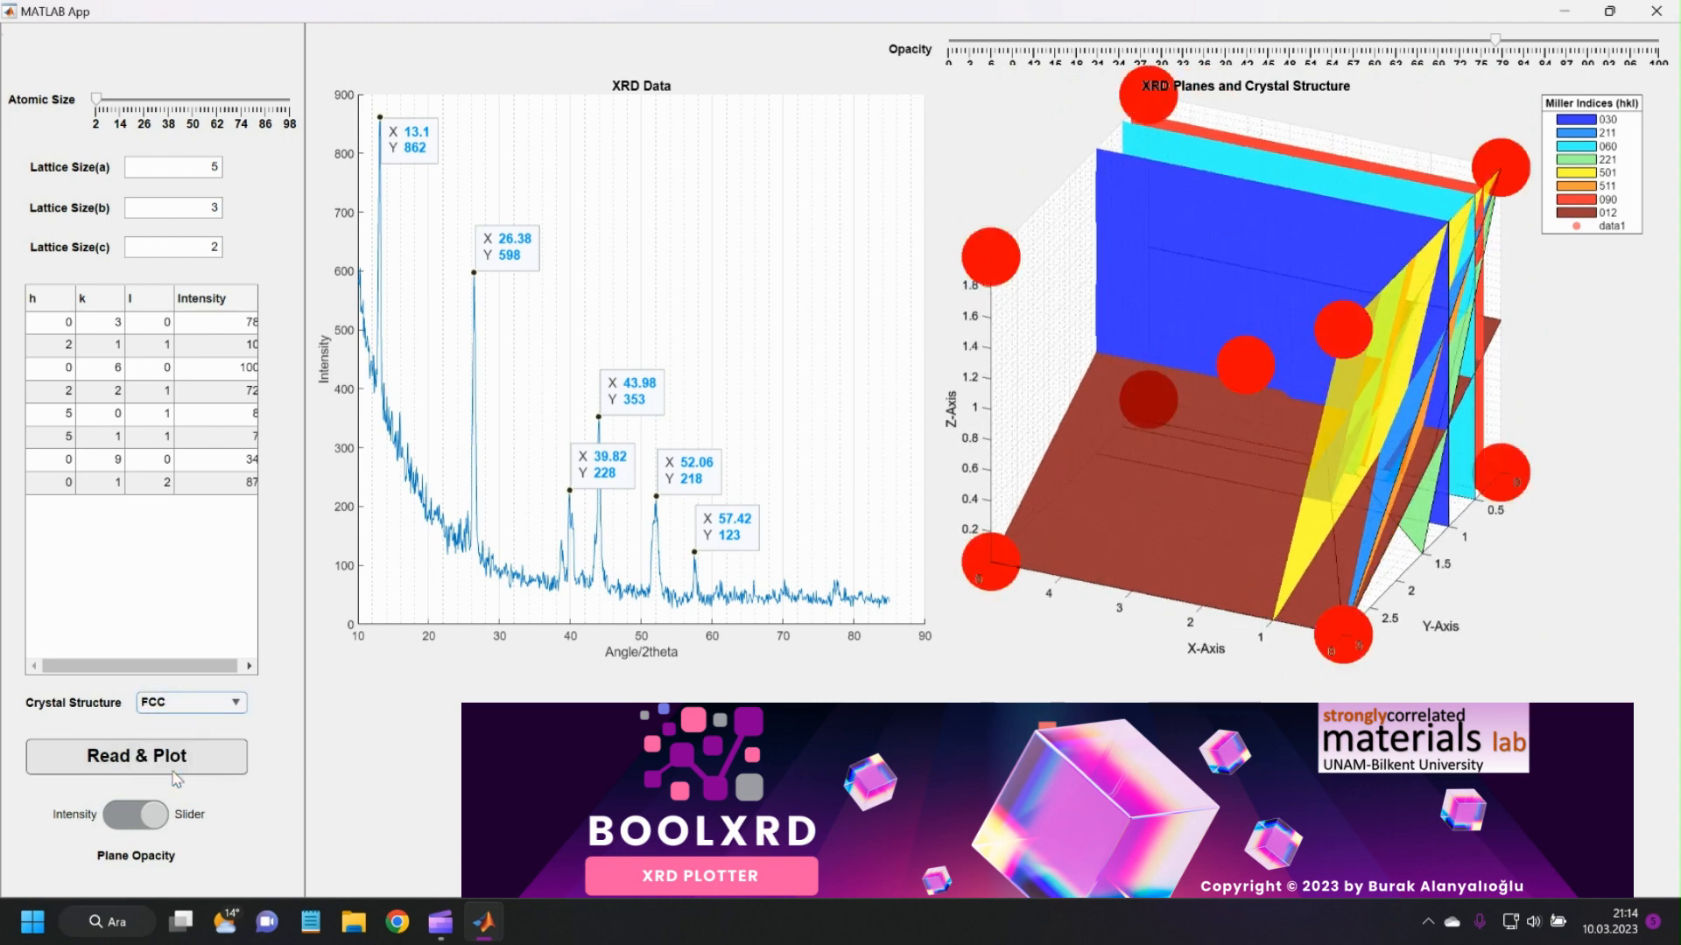
pyautogui.moveTo(1081, 477); pyautogui.dragTo(1352, 491)
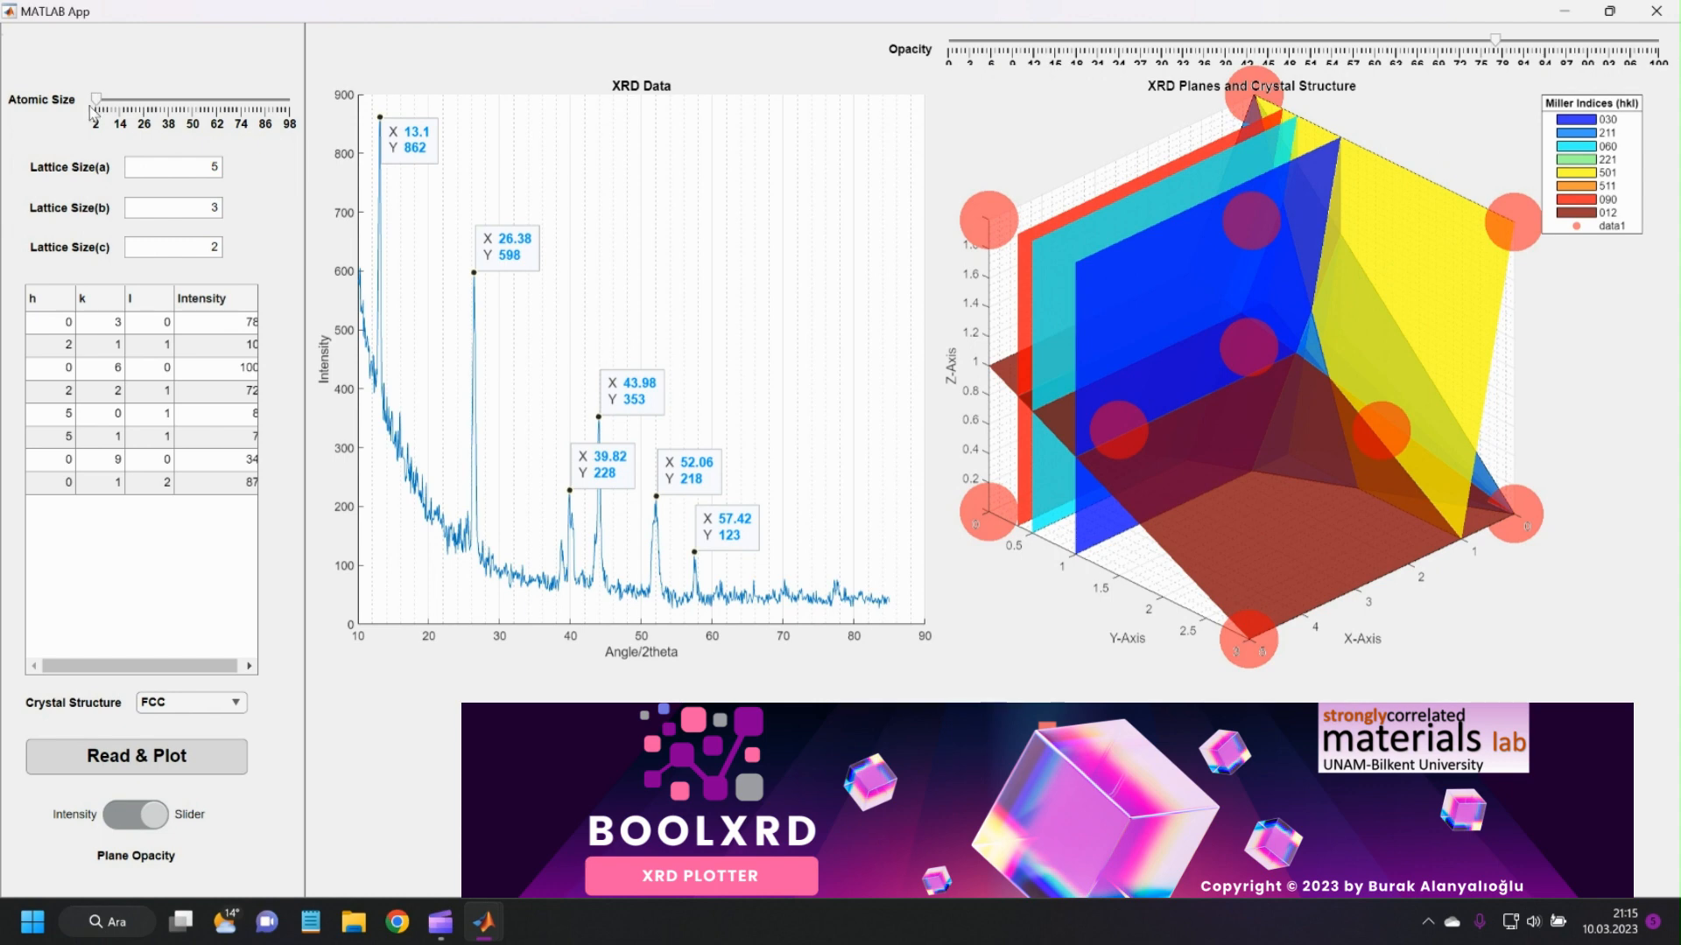
pyautogui.moveTo(99, 109); pyautogui.dragTo(130, 111)
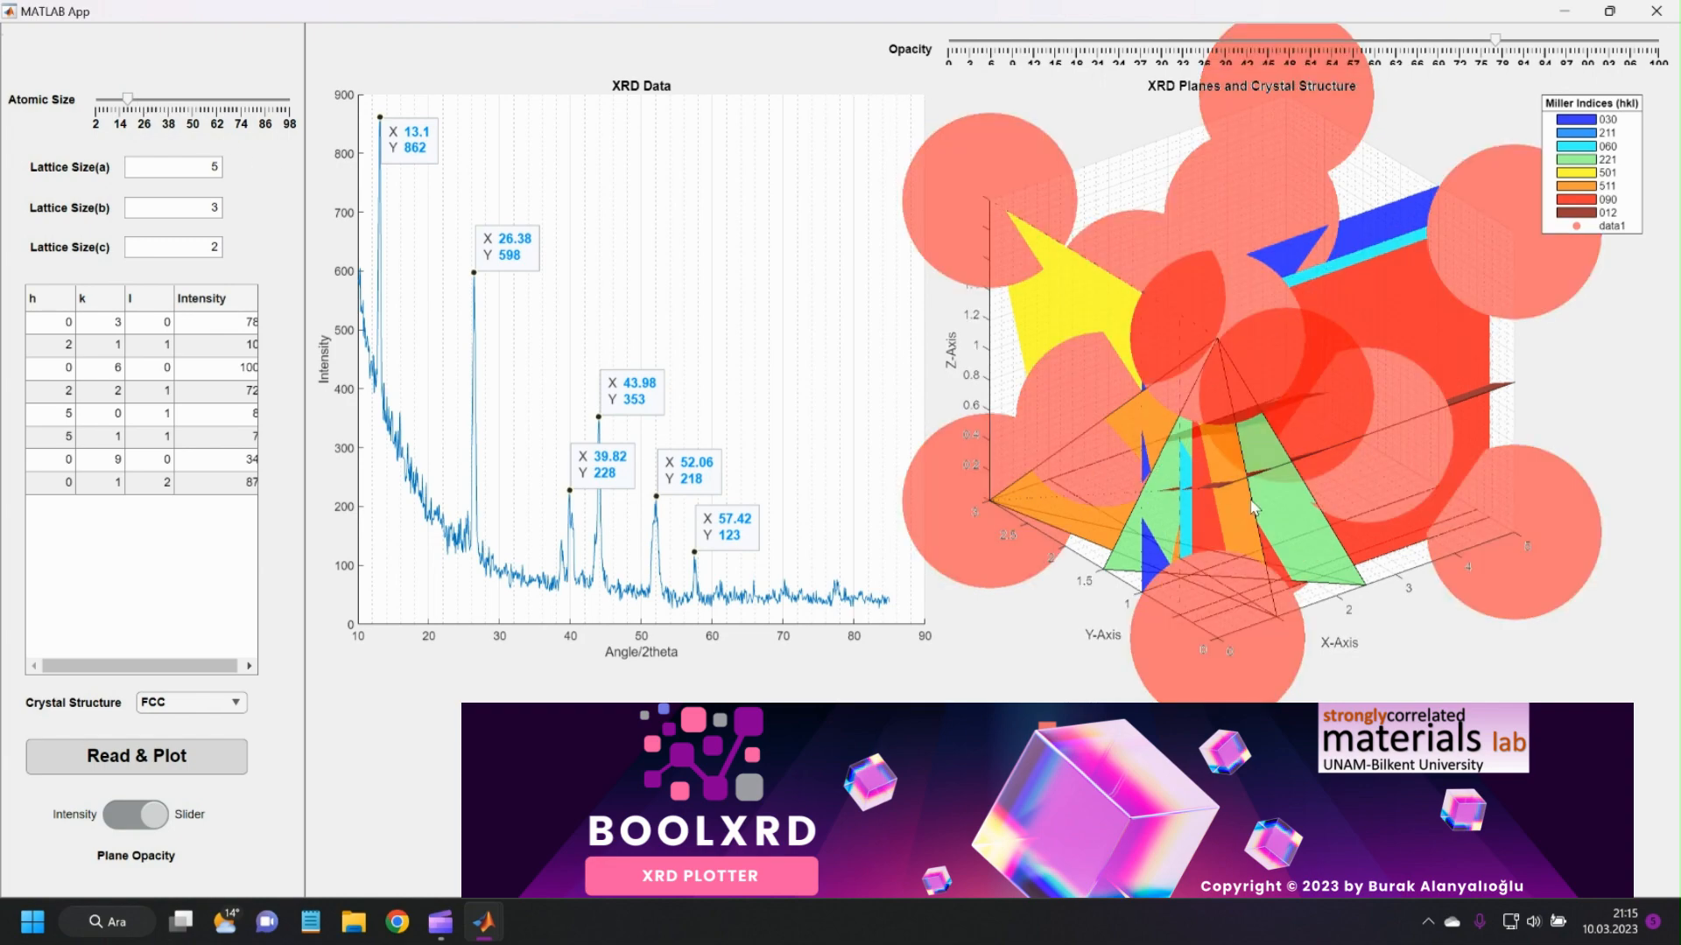
# Increase the atomic size in stages to about 30, 34 and 37, inspecting the FCC atoms in the 3D plot at each size.
pyautogui.moveTo(1352, 552); pyautogui.dragTo(1173, 474)
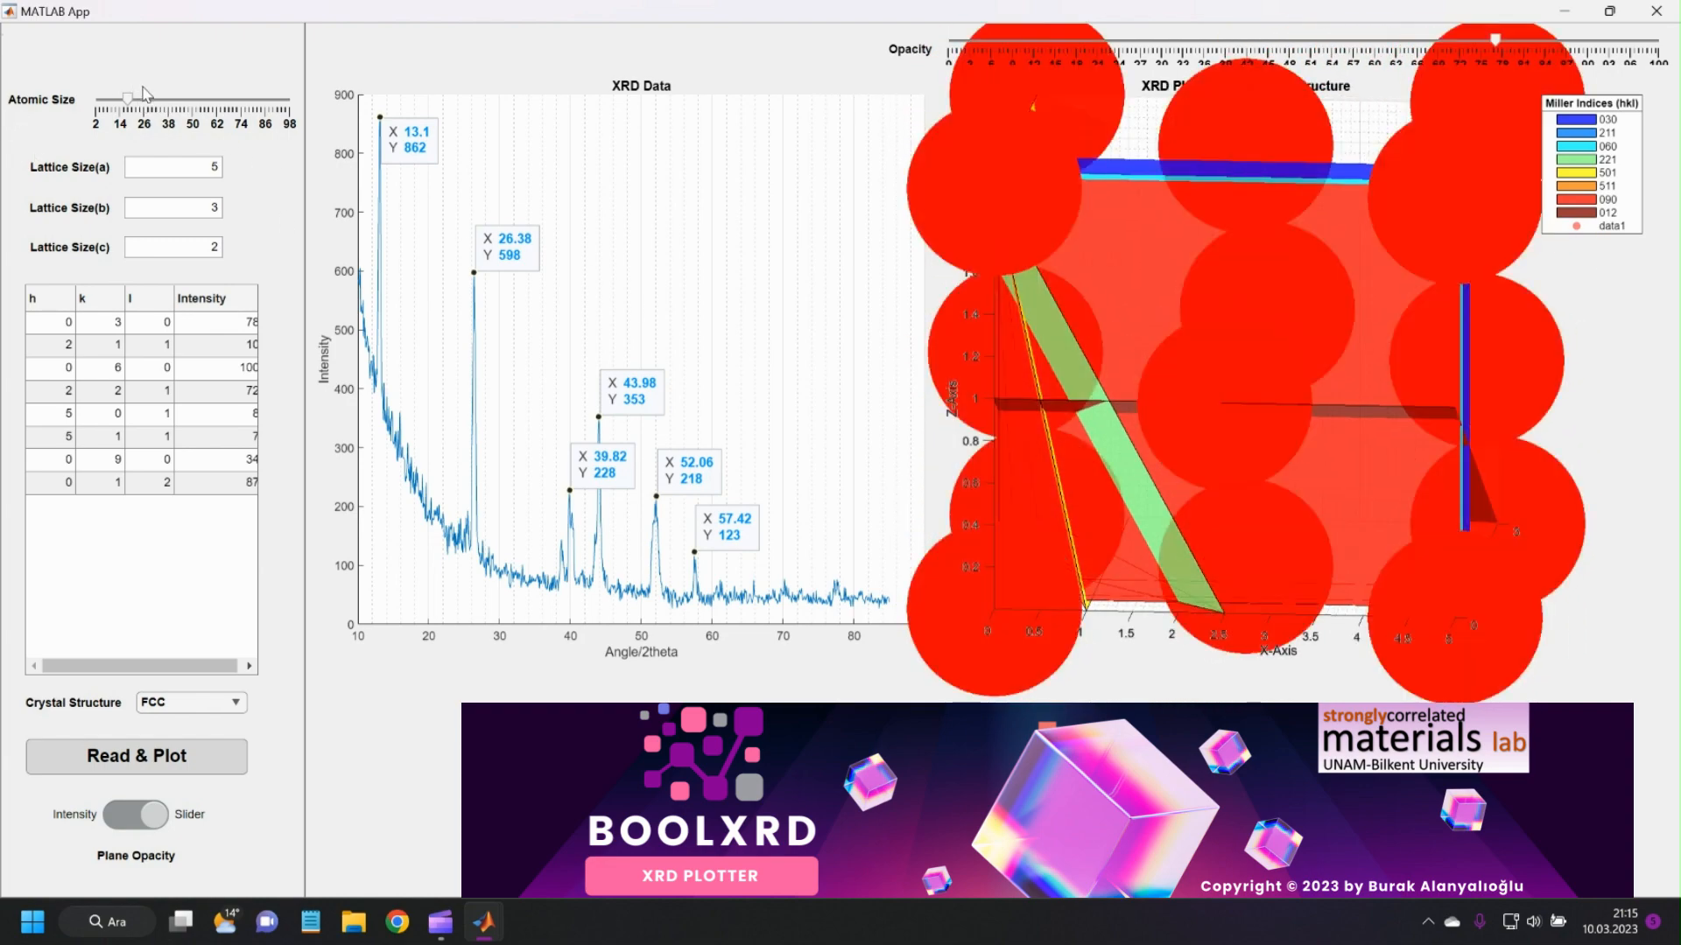
pyautogui.click(153, 101)
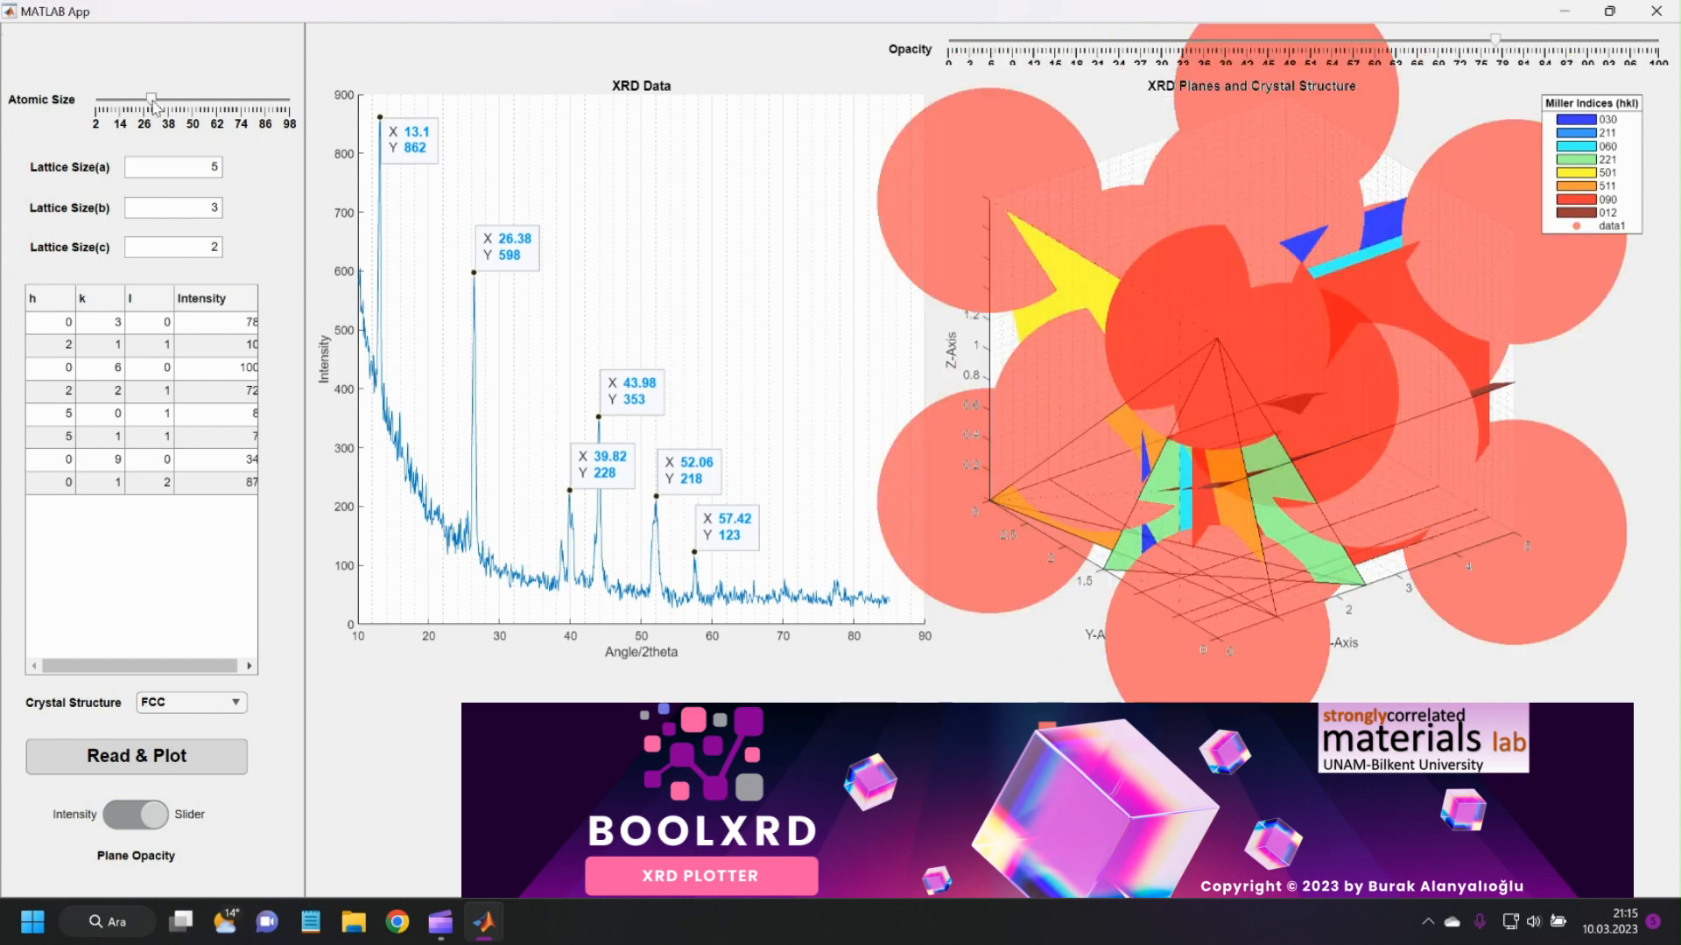
pyautogui.moveTo(1295, 536); pyautogui.dragTo(1192, 498)
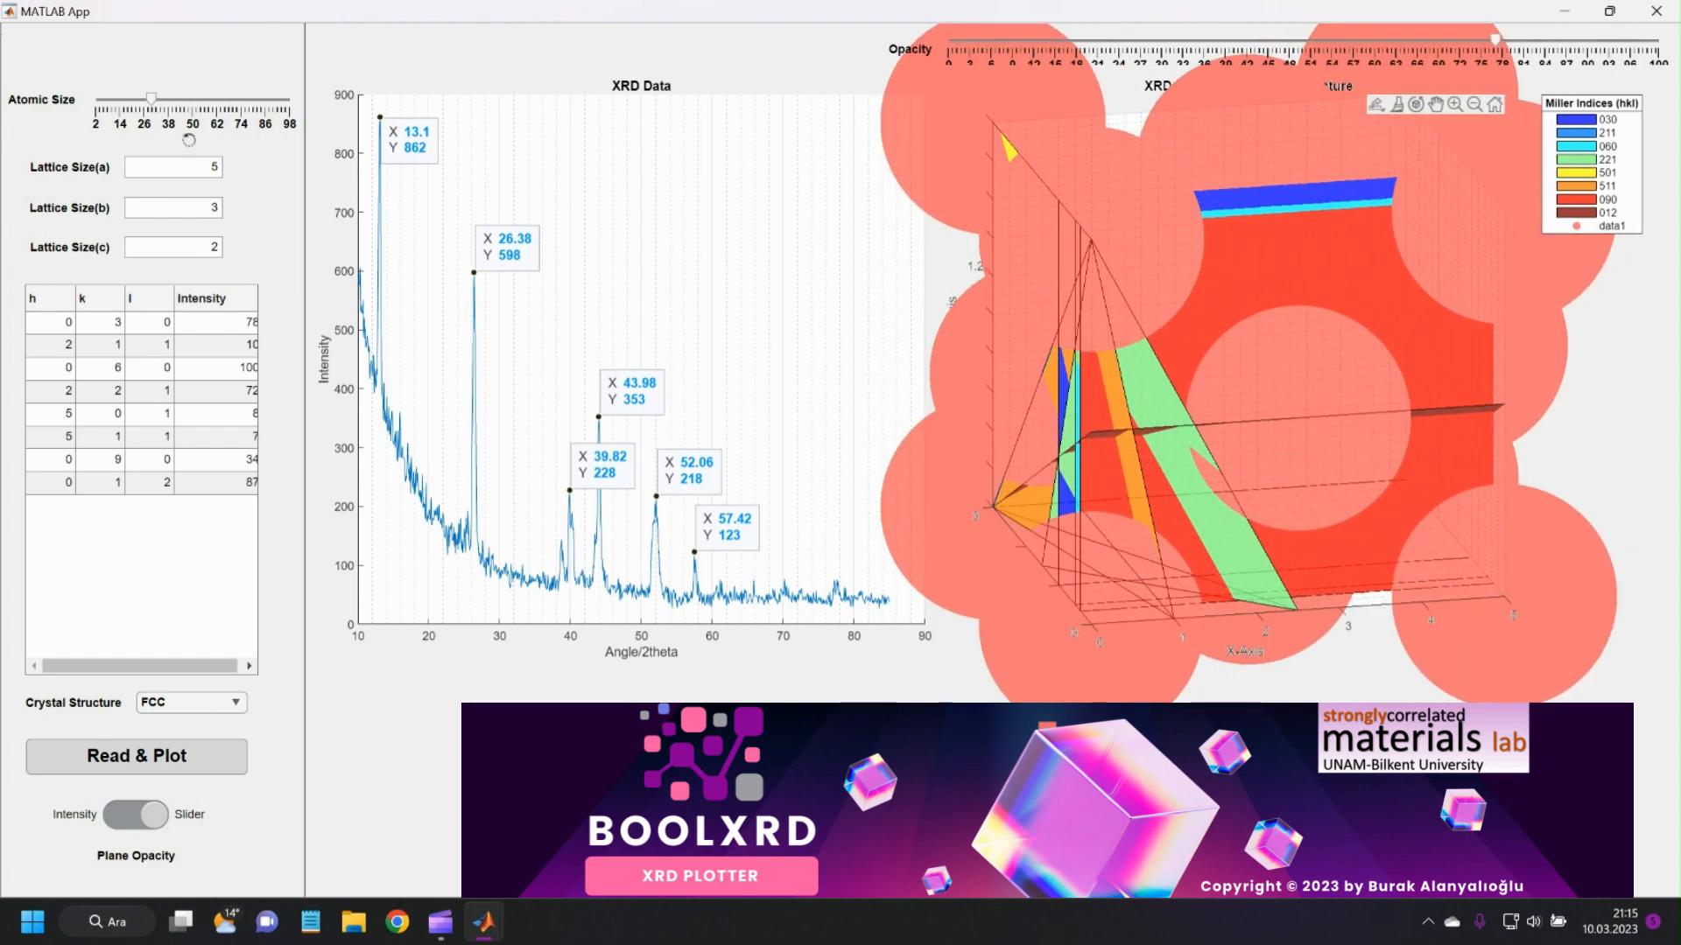
pyautogui.click(159, 101)
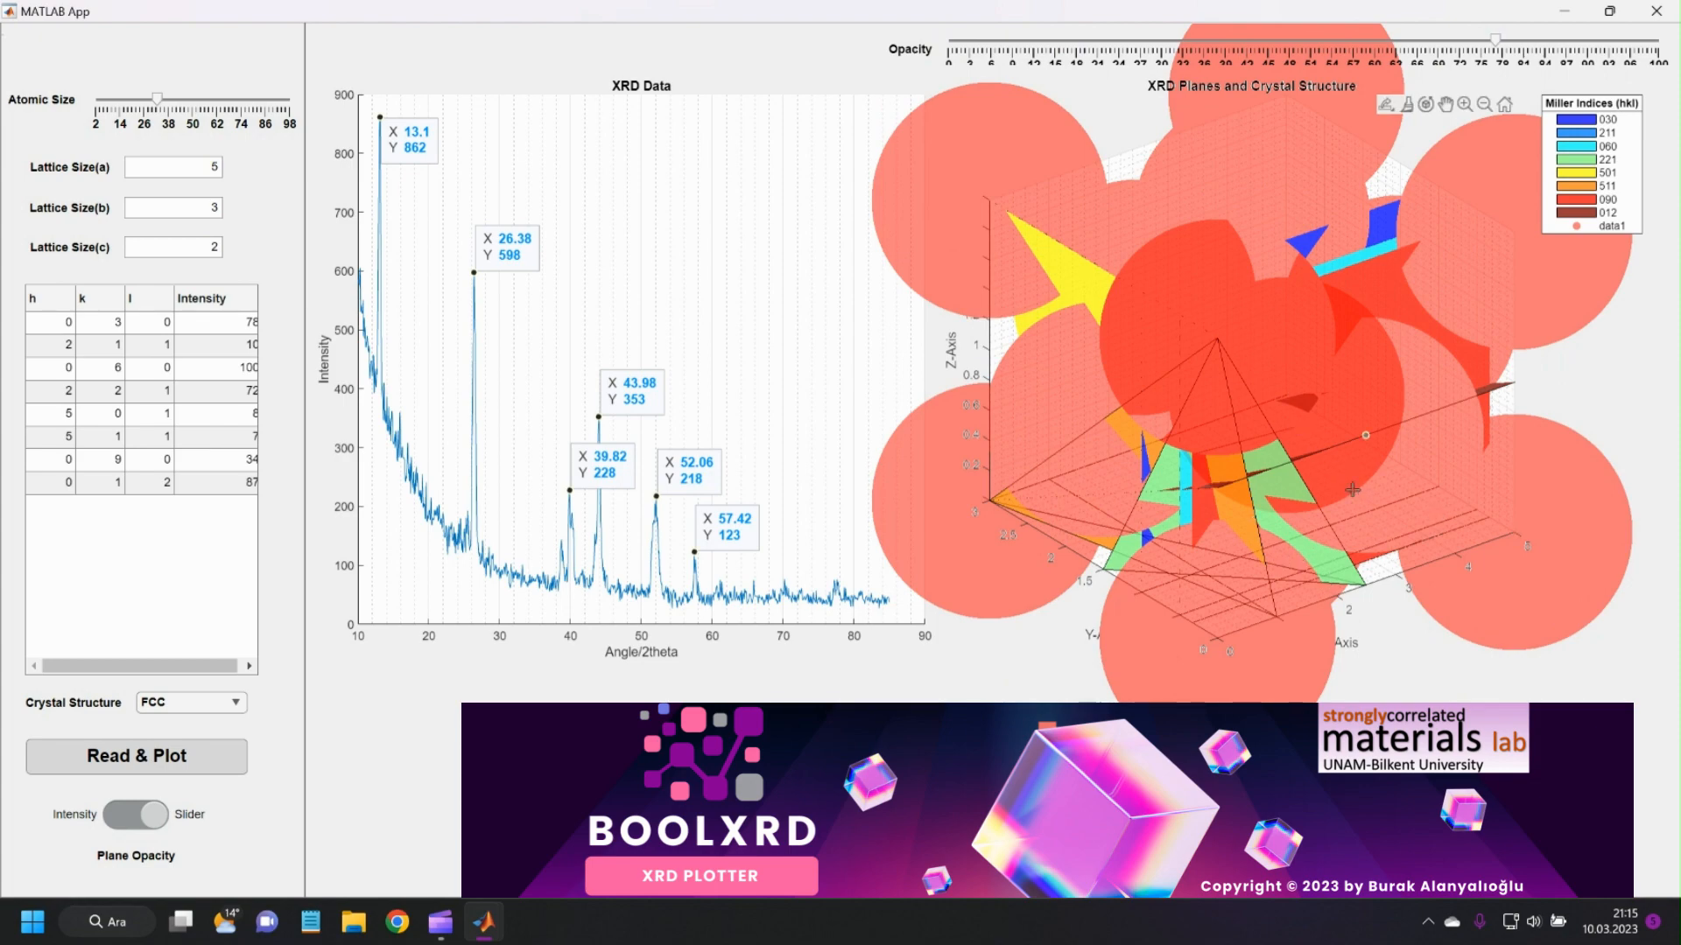
pyautogui.moveTo(1352, 490); pyautogui.dragTo(1226, 464)
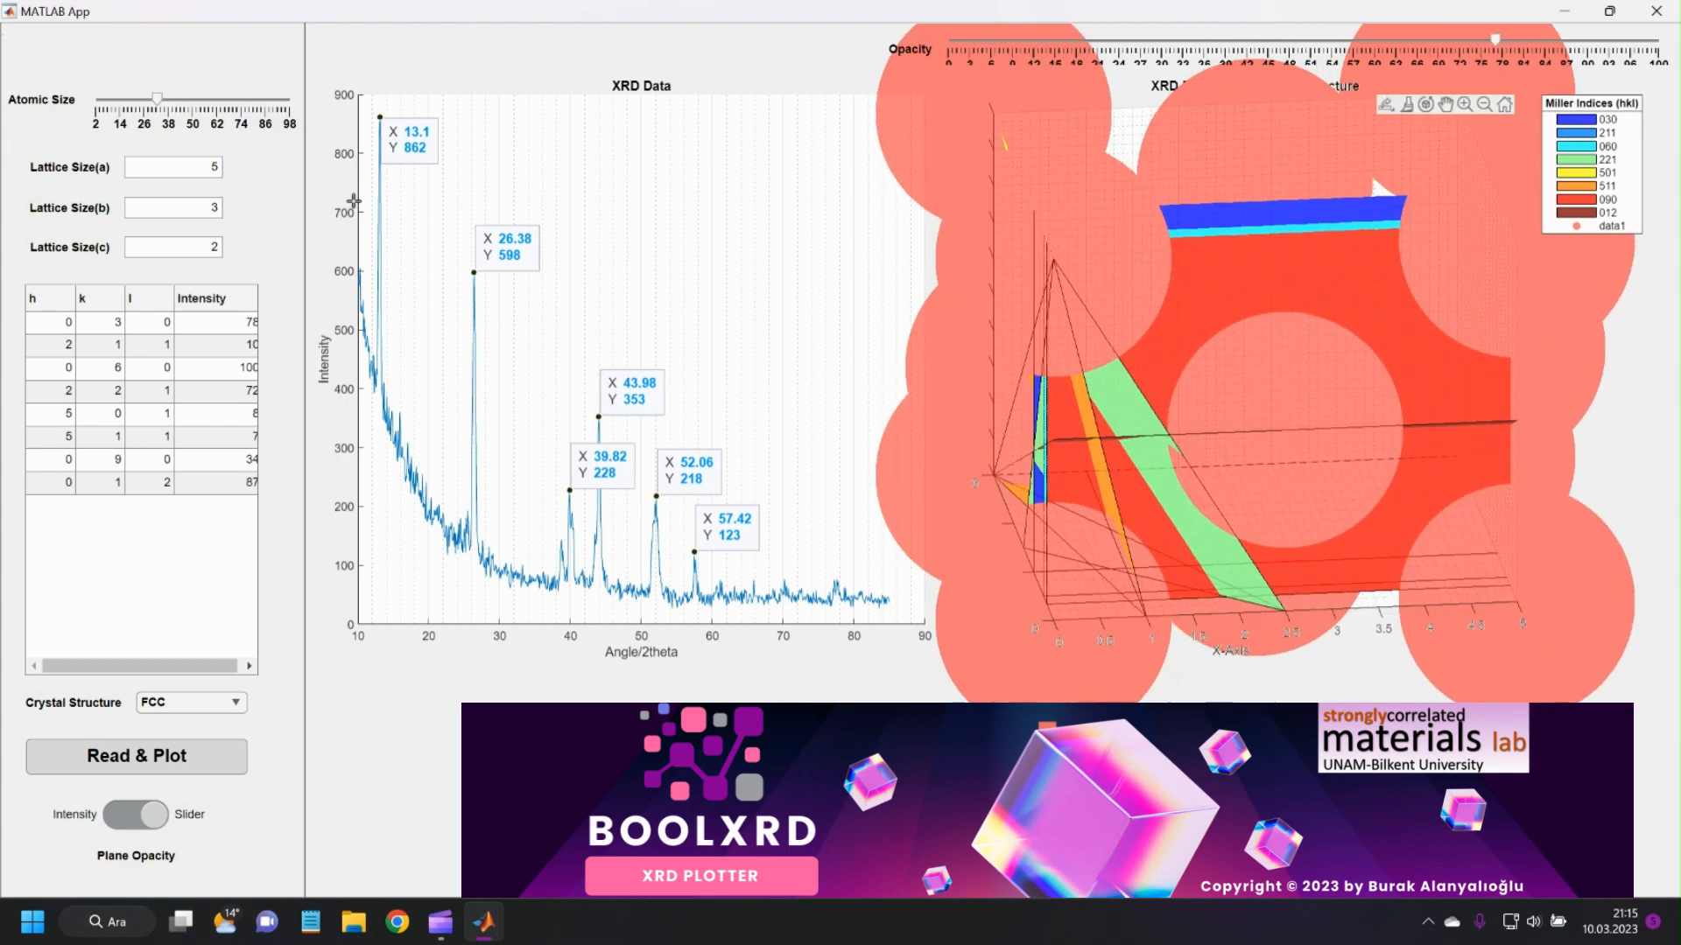
pyautogui.click(165, 99)
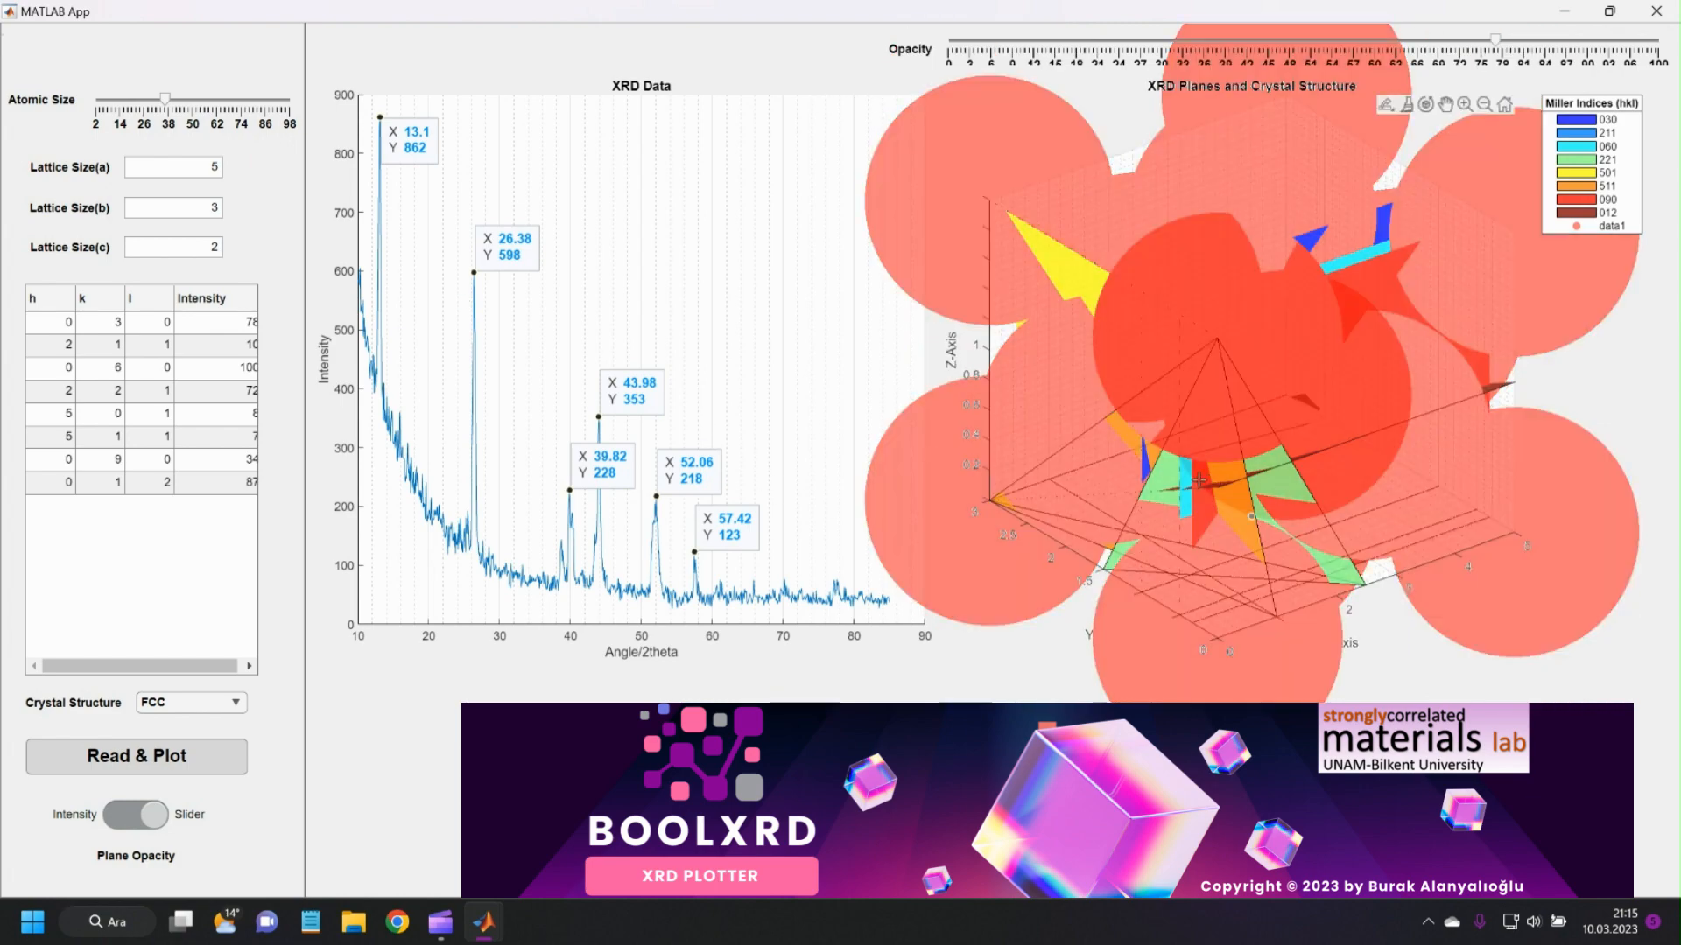
pyautogui.moveTo(1198, 480); pyautogui.dragTo(1105, 461)
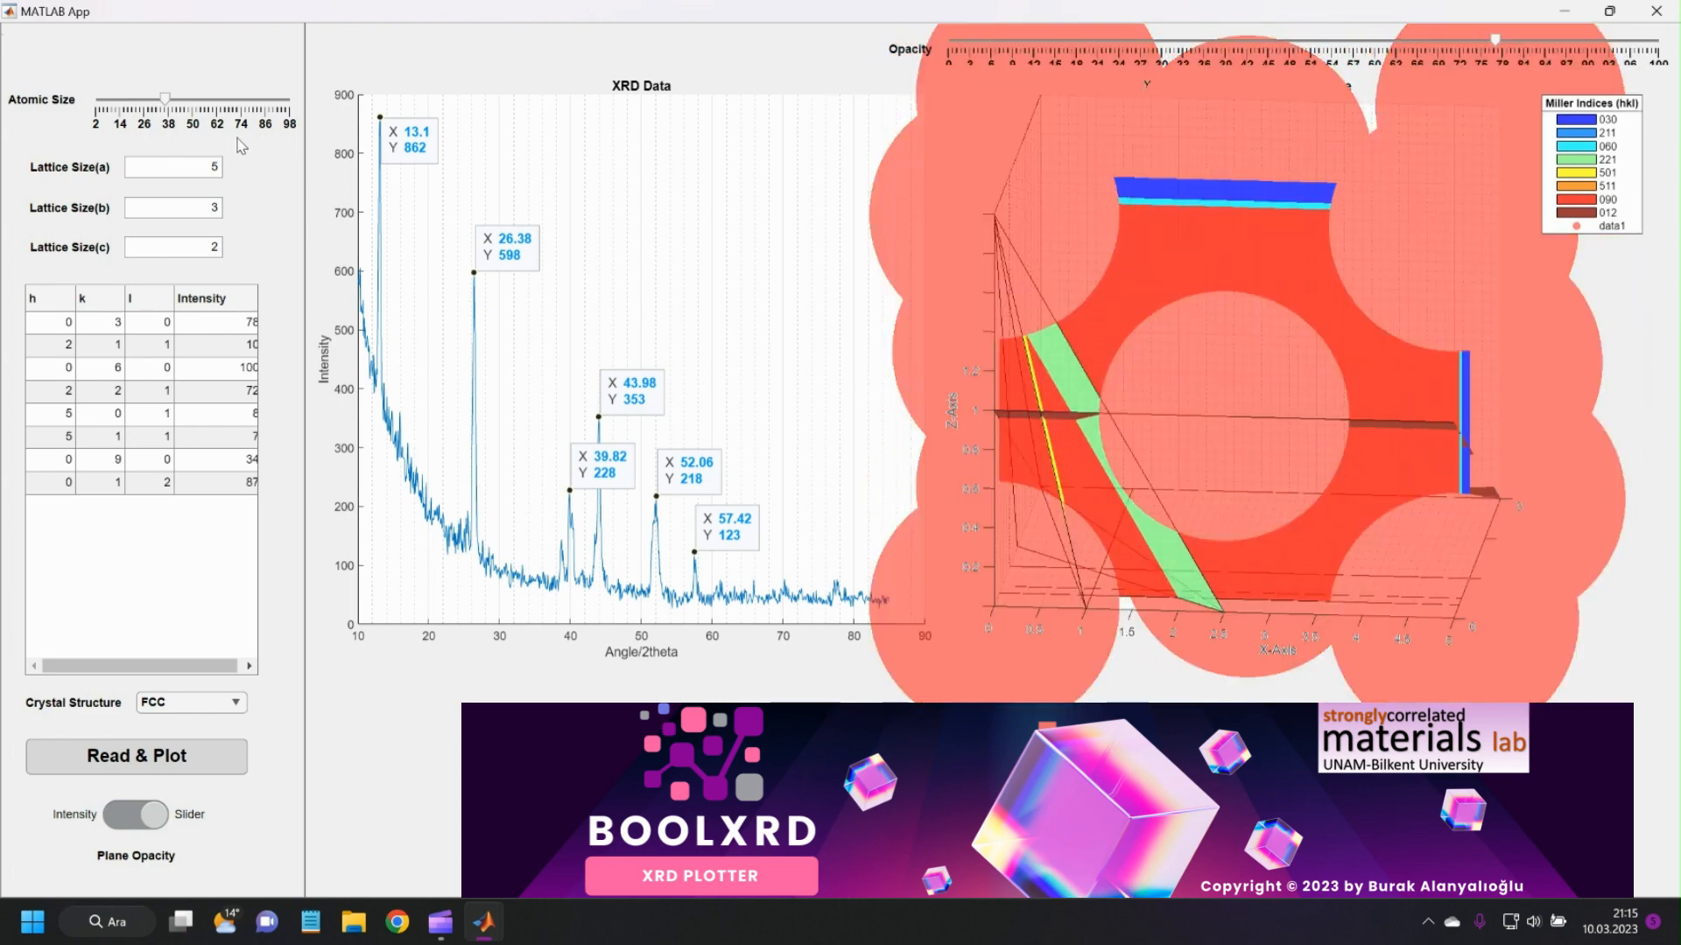
# Reduce the atomic size to about 7.
pyautogui.click(183, 100)
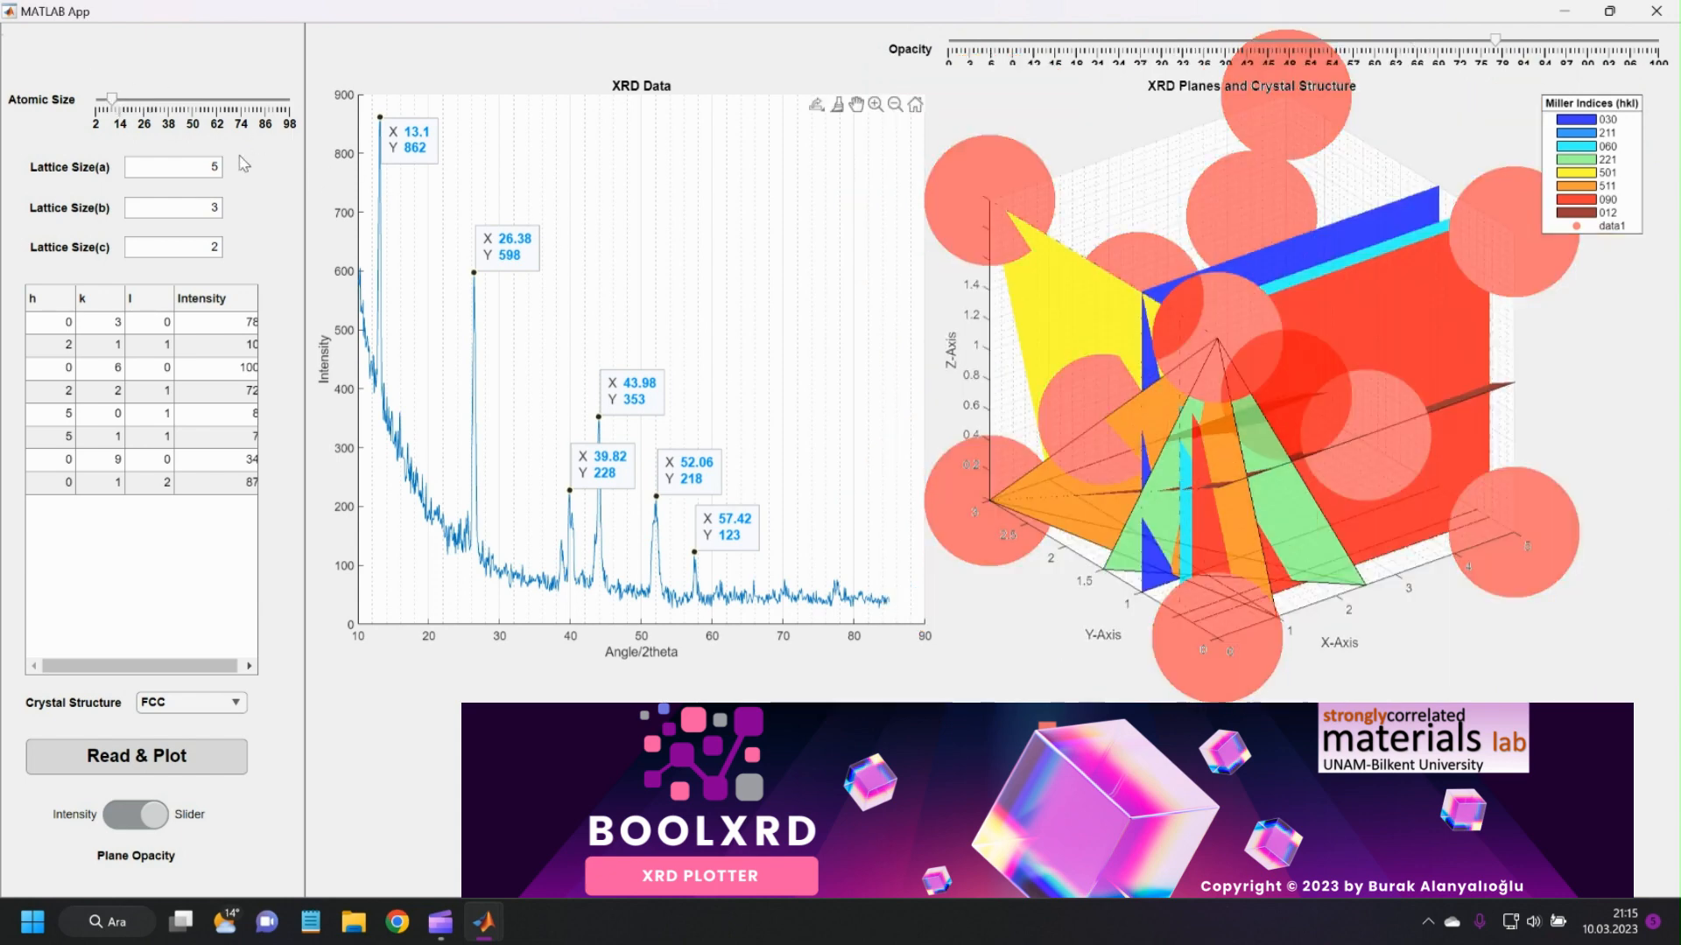
pyautogui.moveTo(111, 104); pyautogui.dragTo(105, 103)
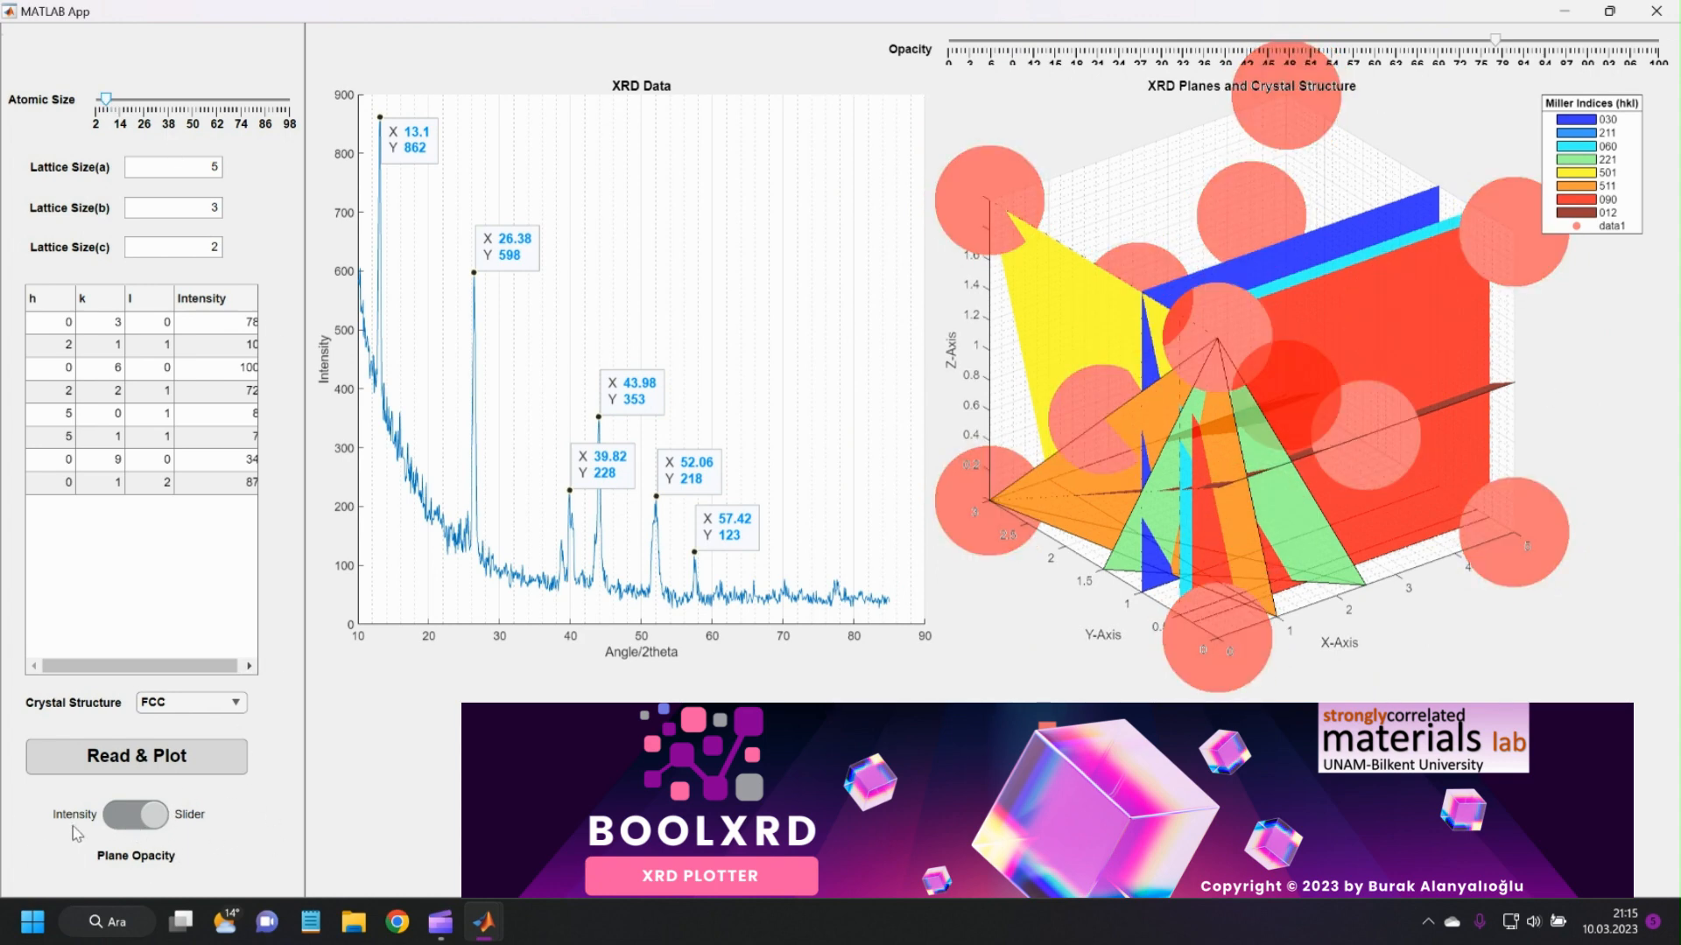
# Switch the plane opacity mode to Intensity and inspect the planes in the 3D plot from several angles.
pyautogui.click(135, 824)
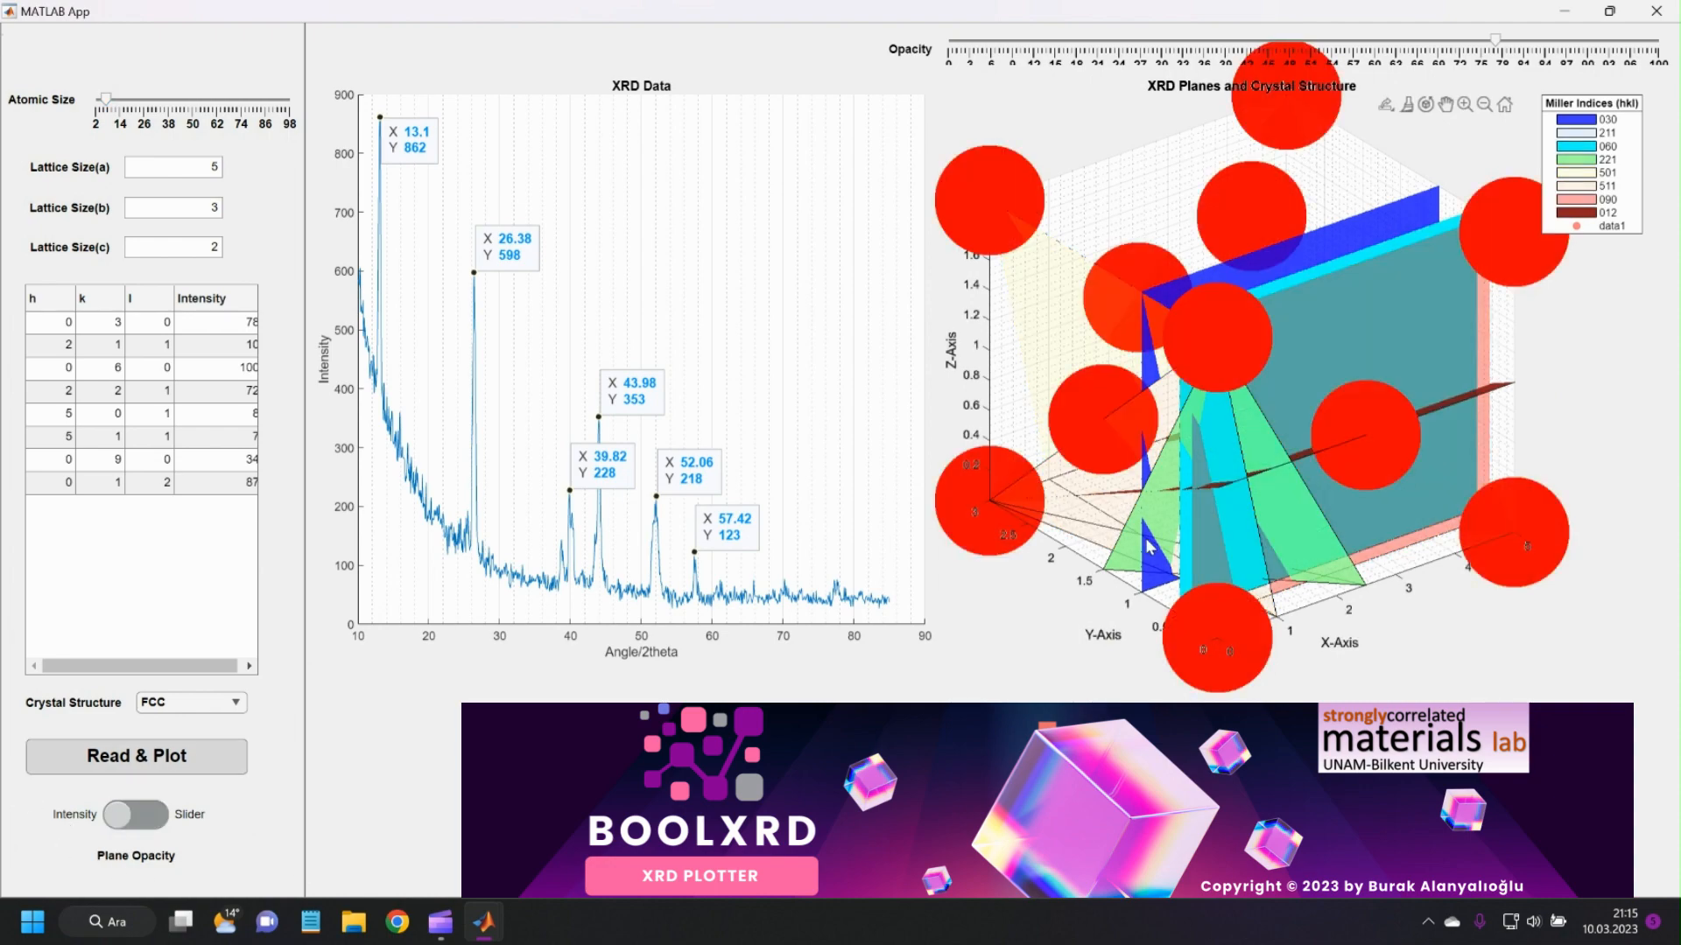
pyautogui.moveTo(1287, 525); pyautogui.dragTo(1620, 515)
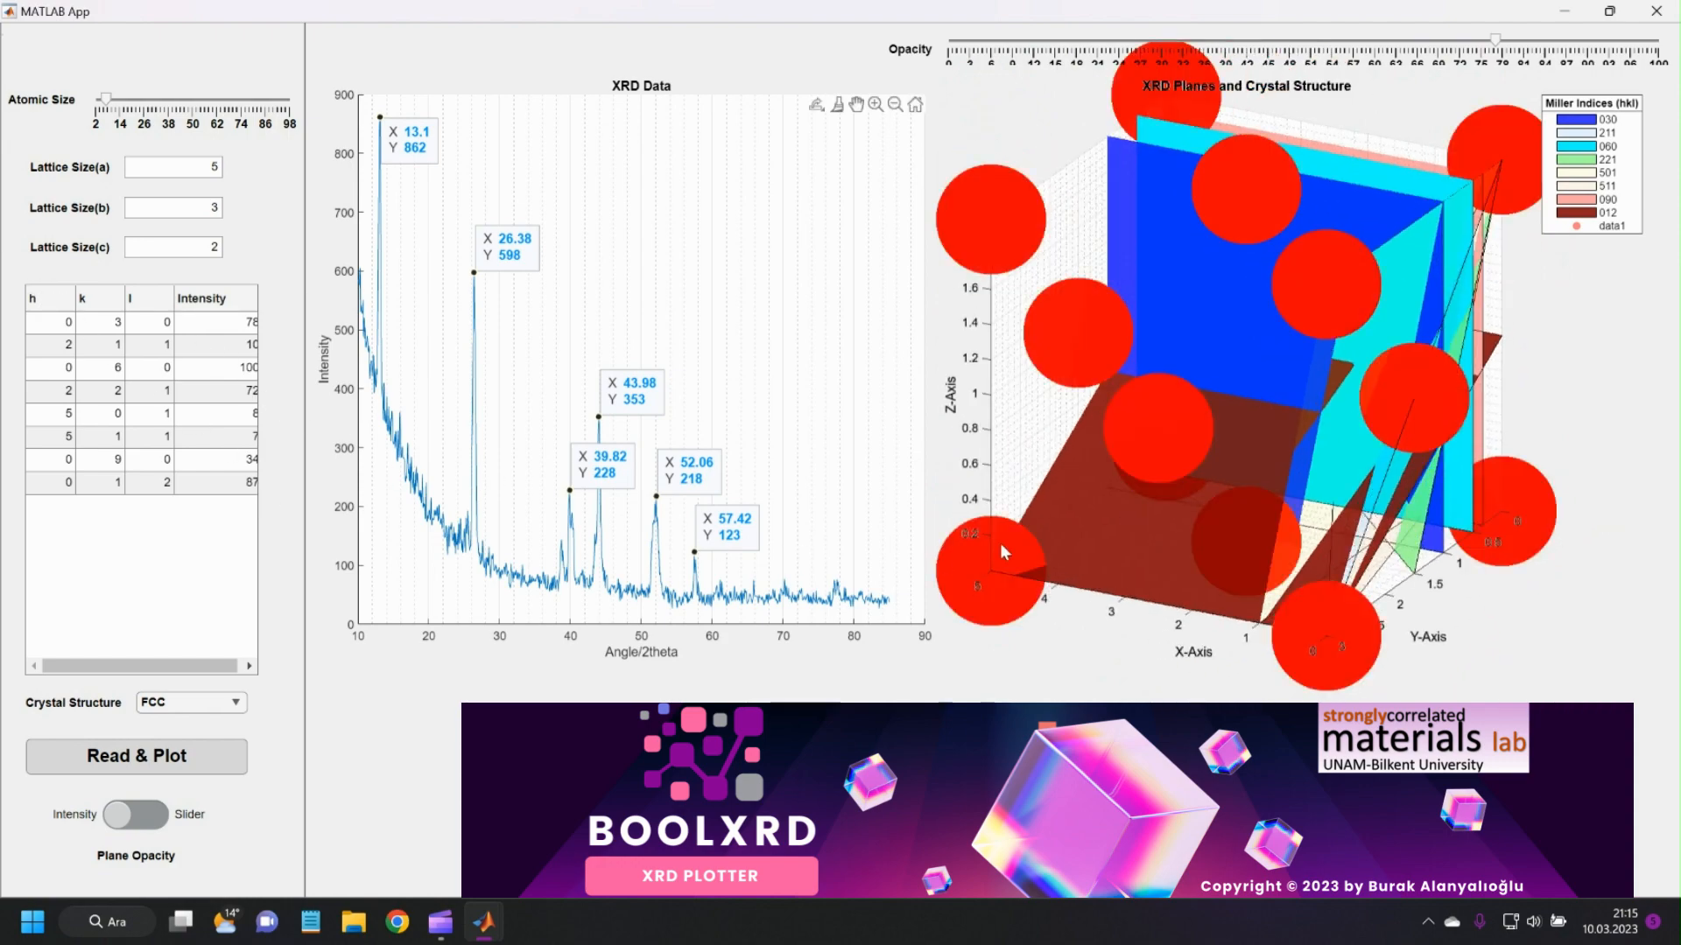
pyautogui.moveTo(1007, 538); pyautogui.dragTo(1410, 457)
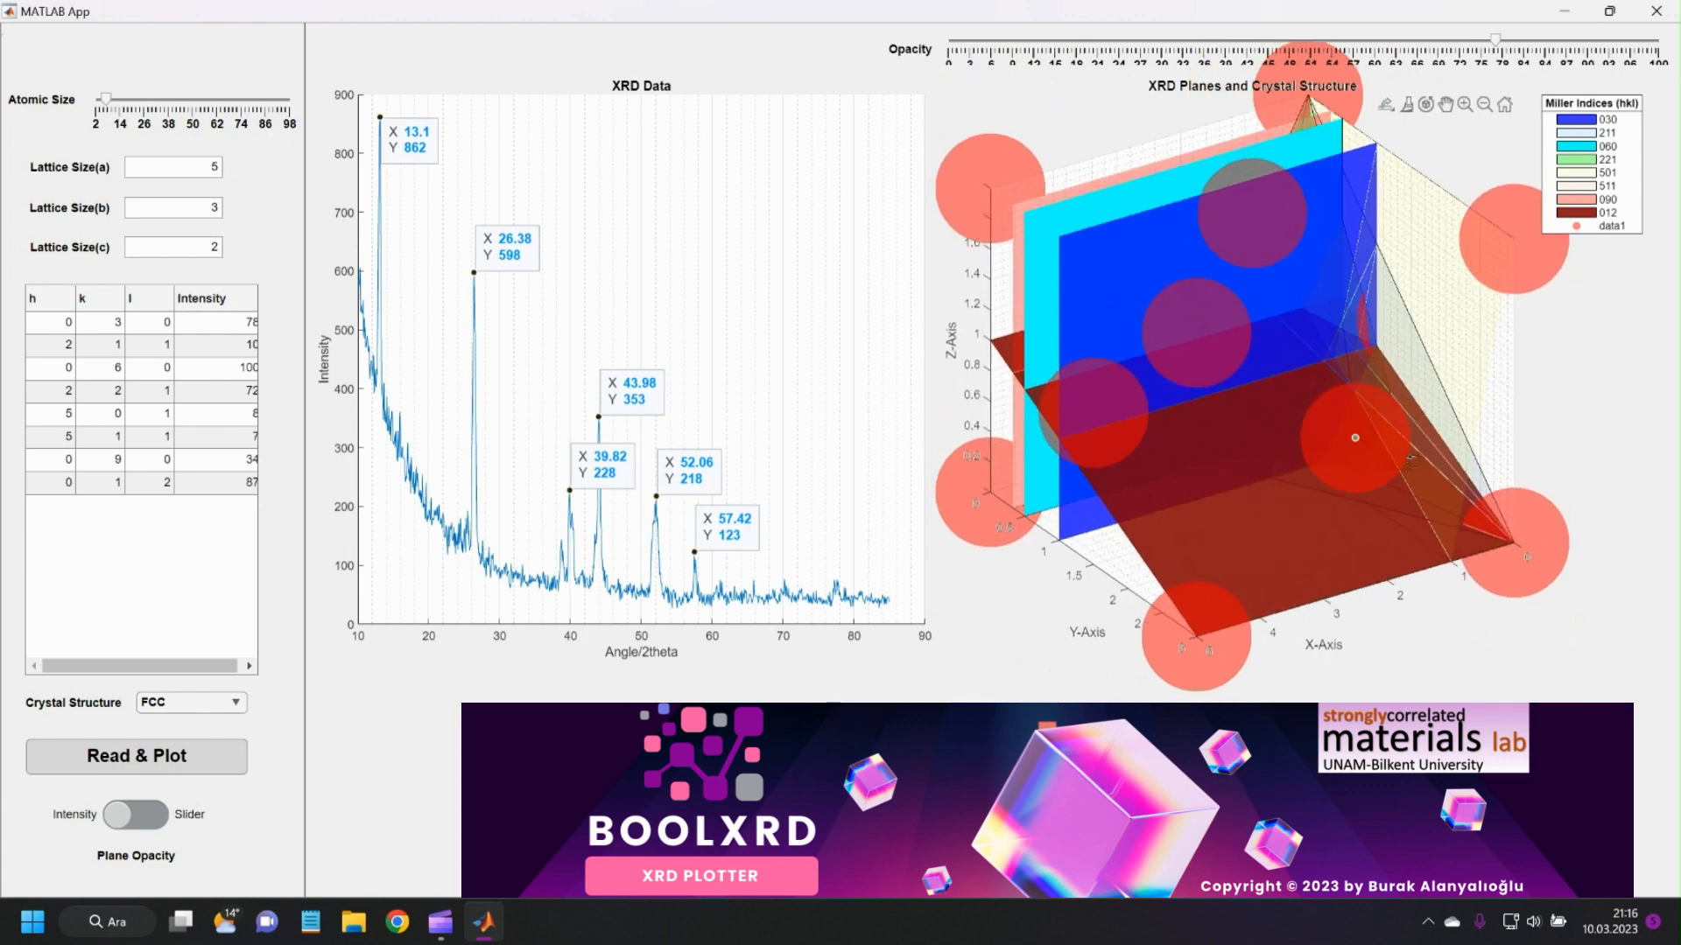
pyautogui.moveTo(1410, 457)
pyautogui.moveTo(1247, 447); pyautogui.dragTo(1307, 650)
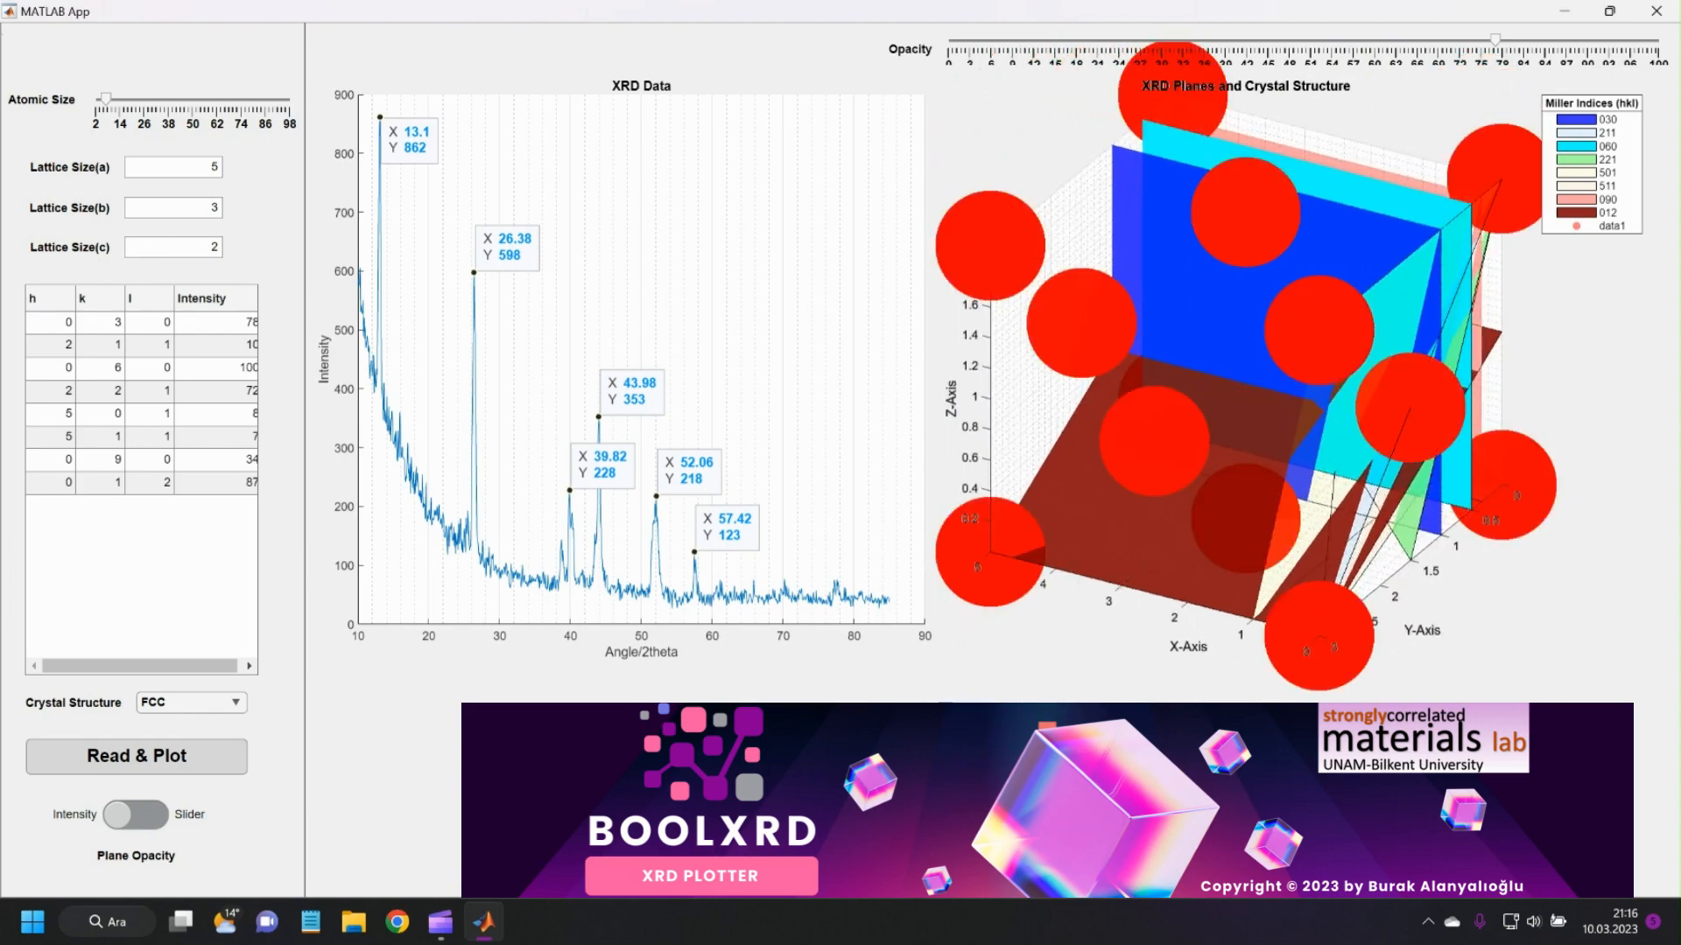